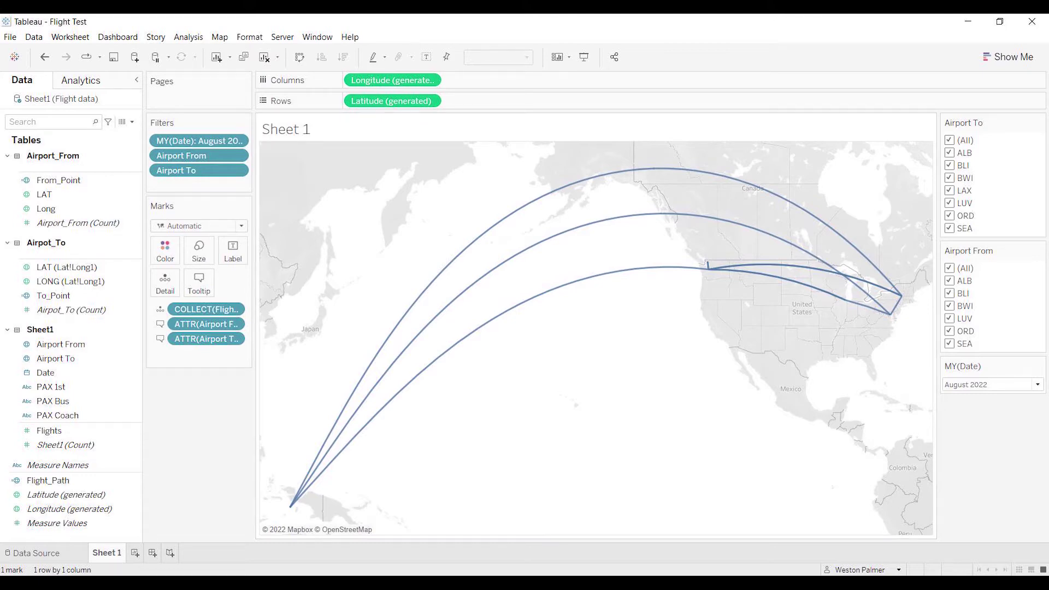
- Bring the Book1 workbook to the front and go to its empty Sheet 1 worksheet
left_click(487, 583)
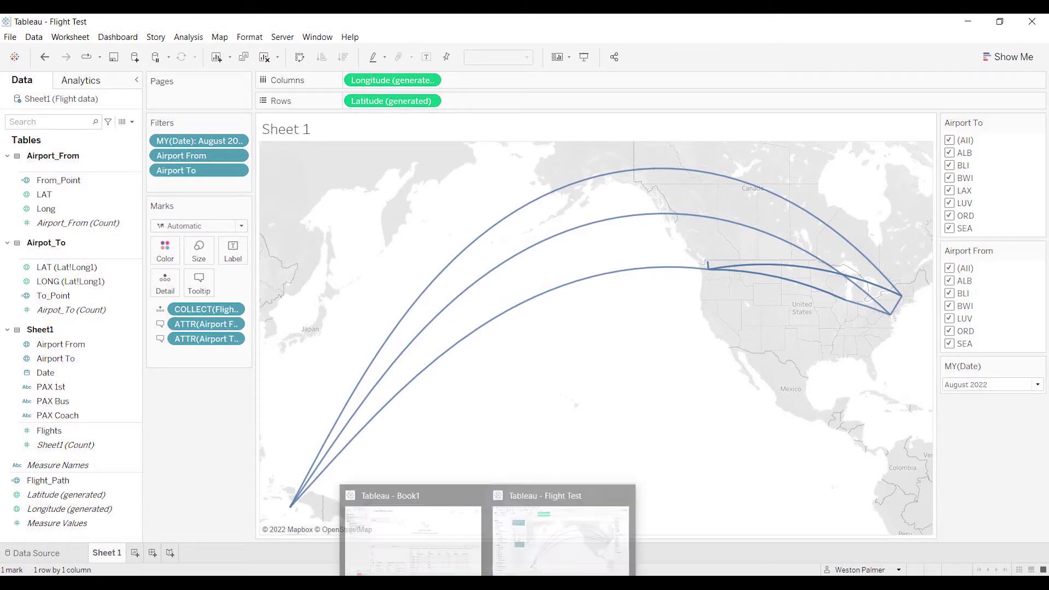
left_click(477, 528)
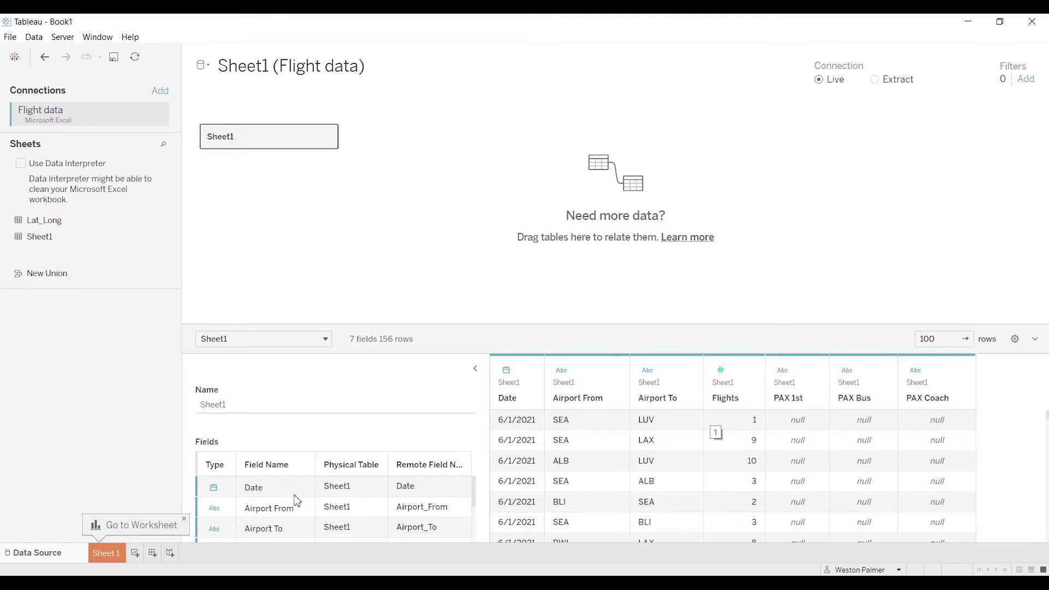
left_click(101, 556)
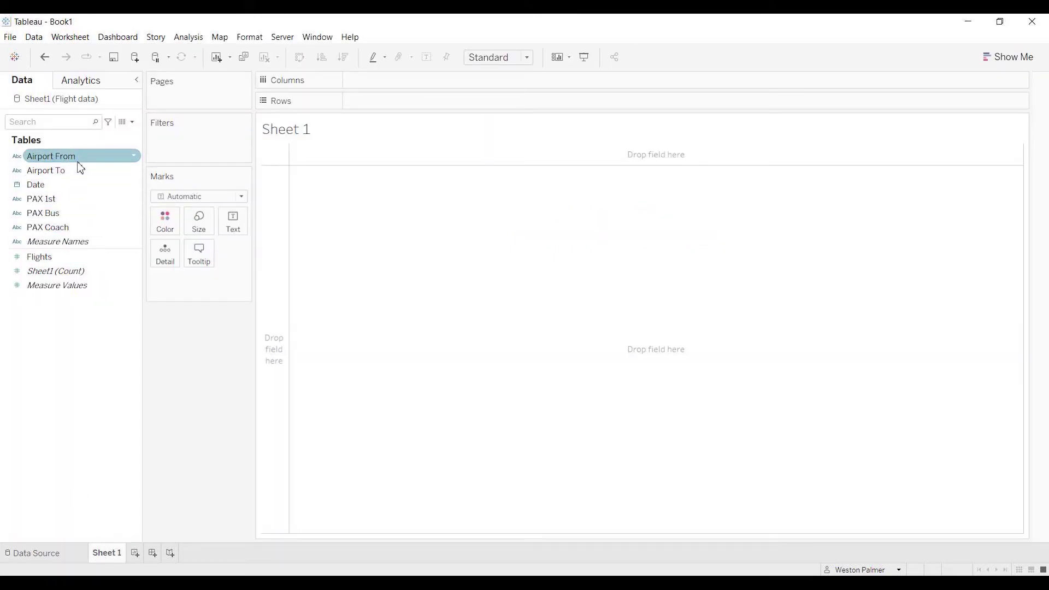
- Preview the Airport From values, remove them, and give Airport From the Airport geographic role
double_click(78, 162)
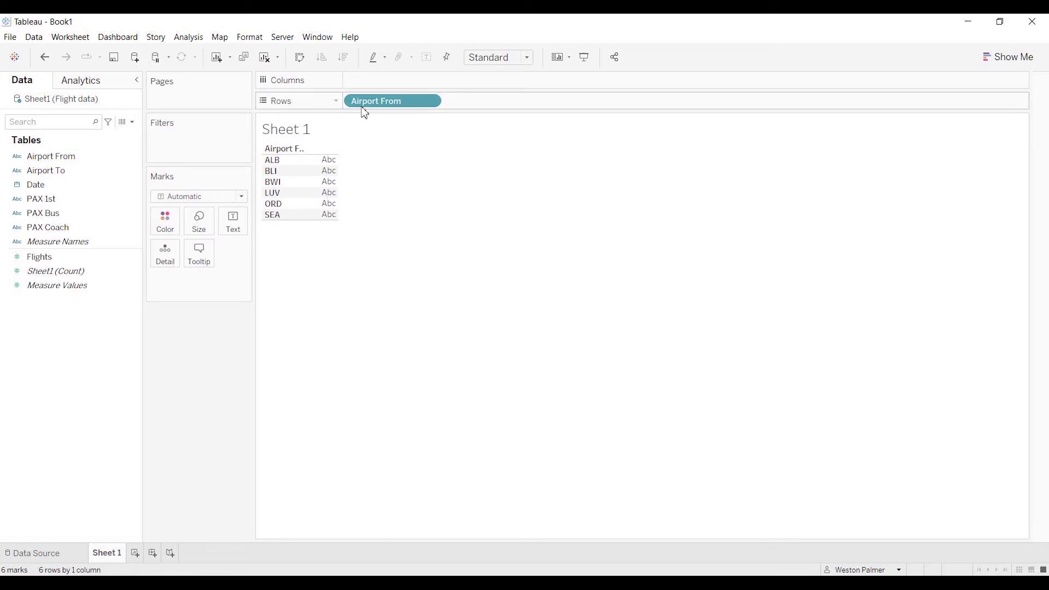
left_click_drag(364, 110, 117, 360)
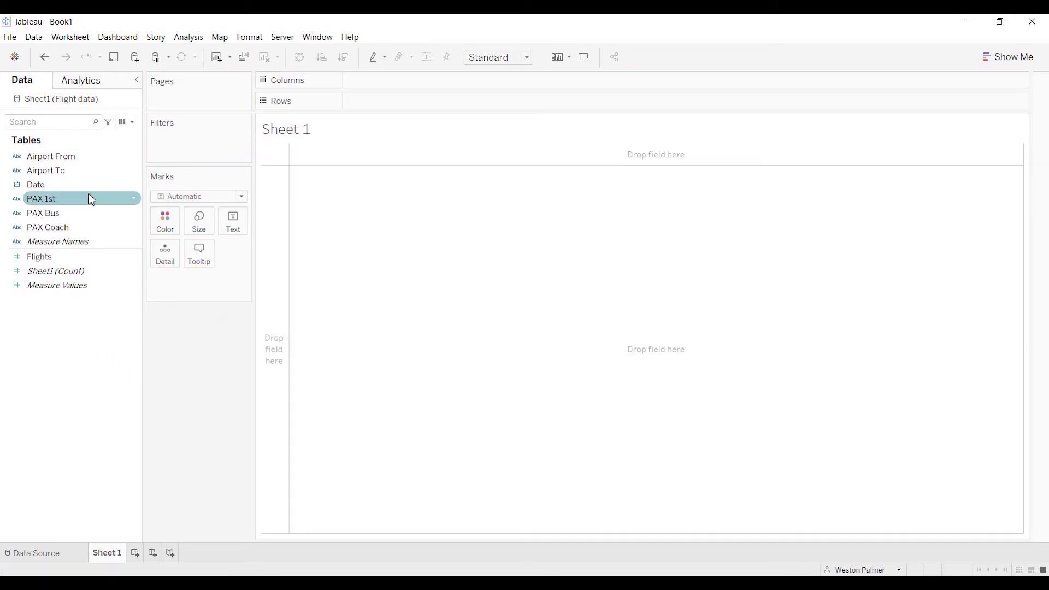
left_click(15, 157)
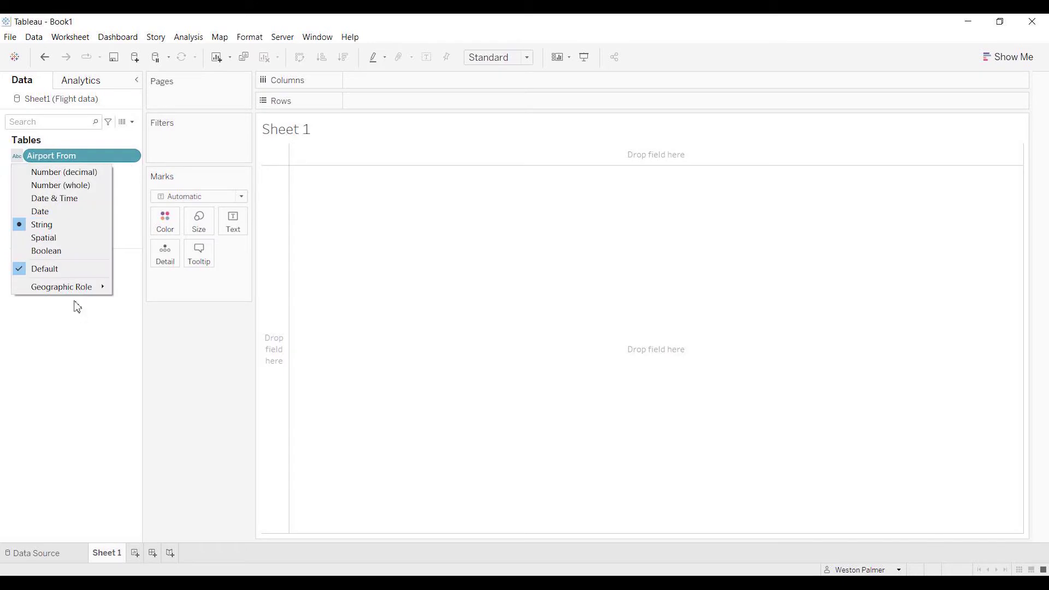
mouse_move(75, 297)
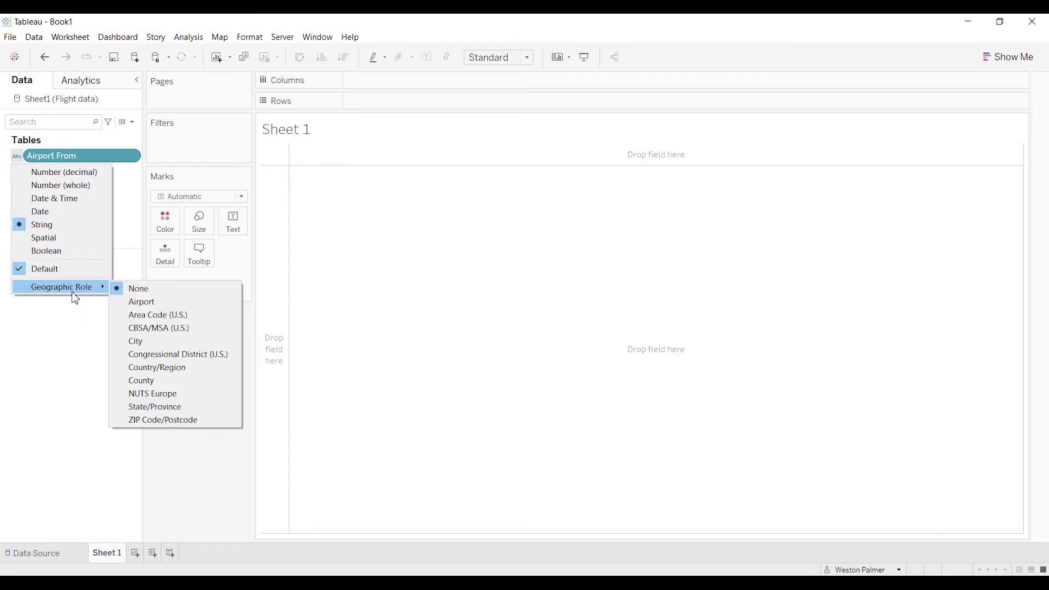
left_click(143, 302)
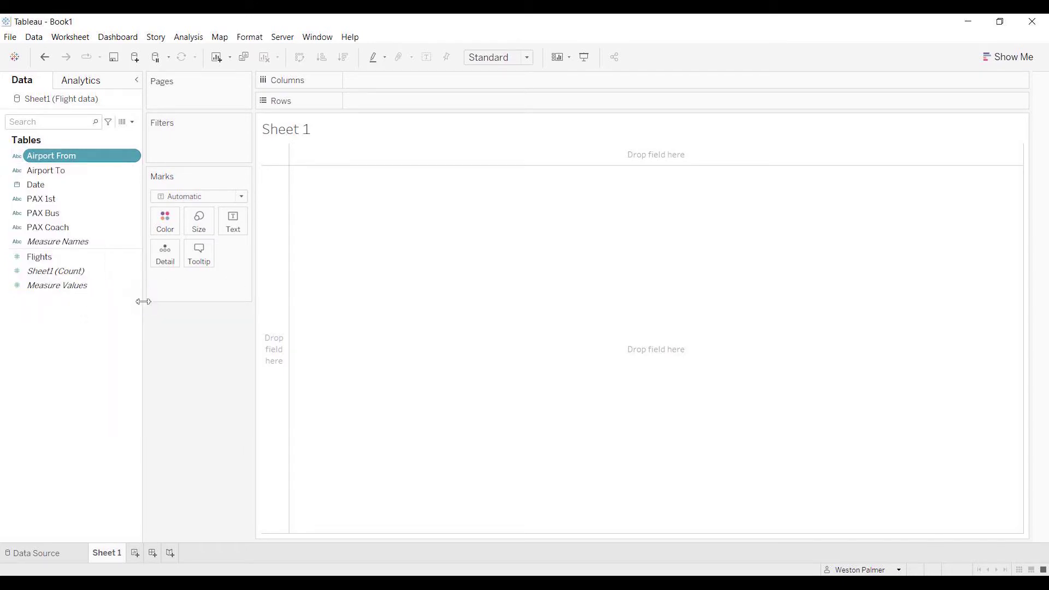
- Give Airport To the Airport geographic role and map the six Airport From points
left_click(137, 172)
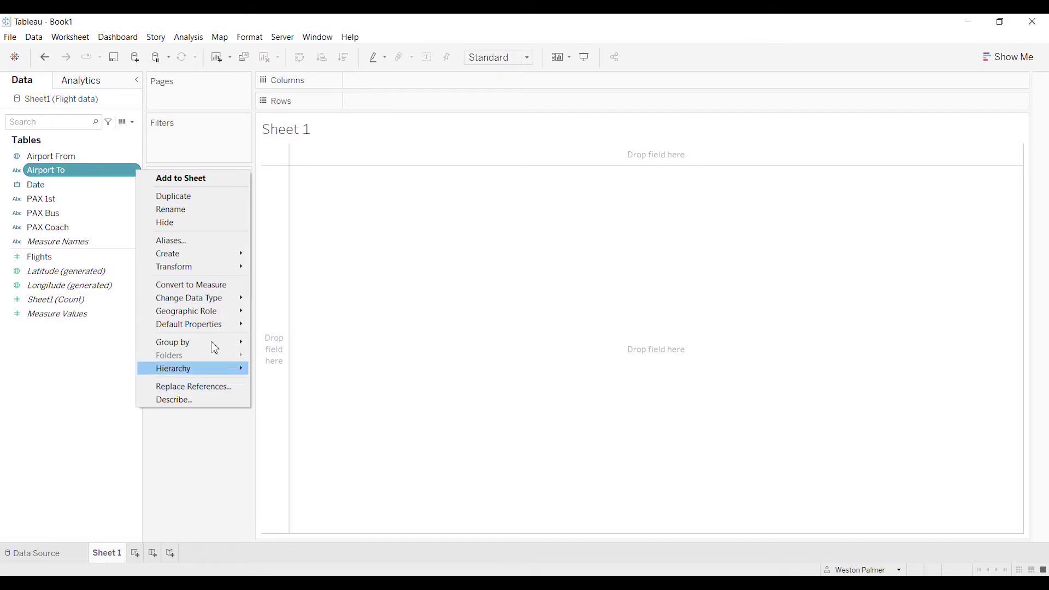
mouse_move(225, 312)
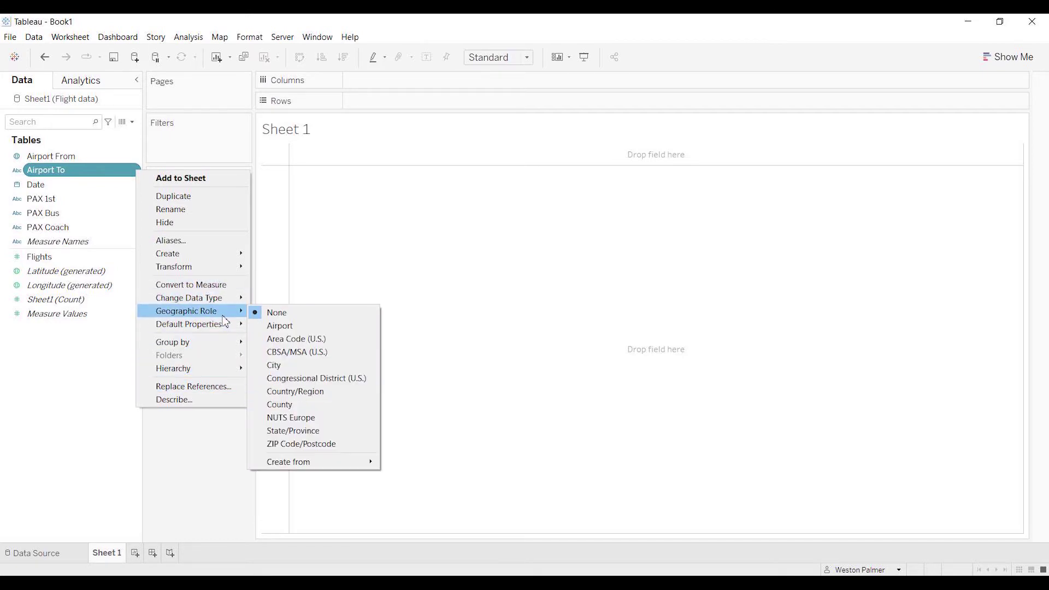
left_click(294, 327)
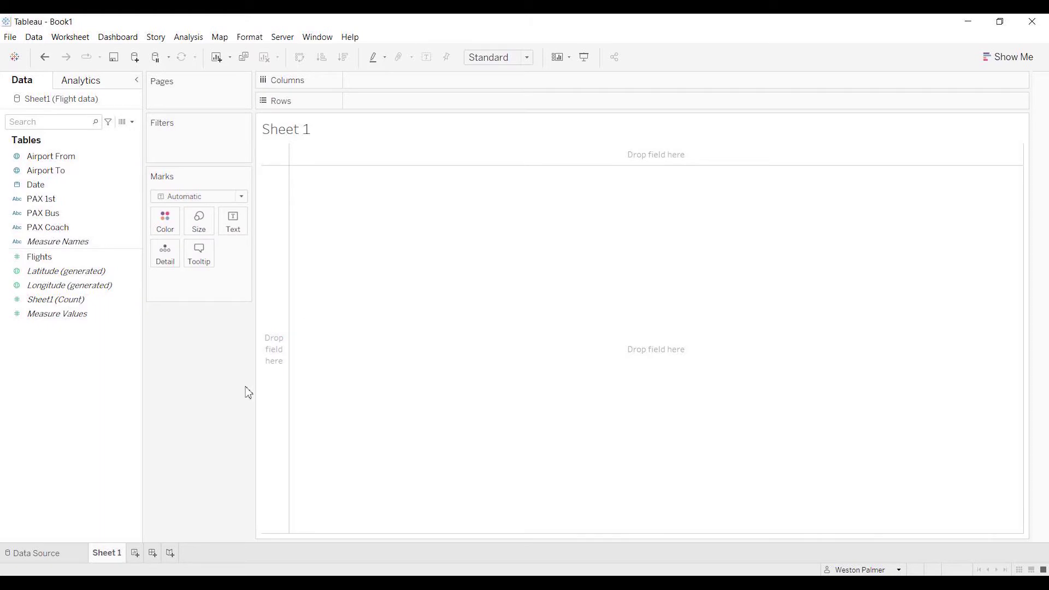
left_click(32, 156)
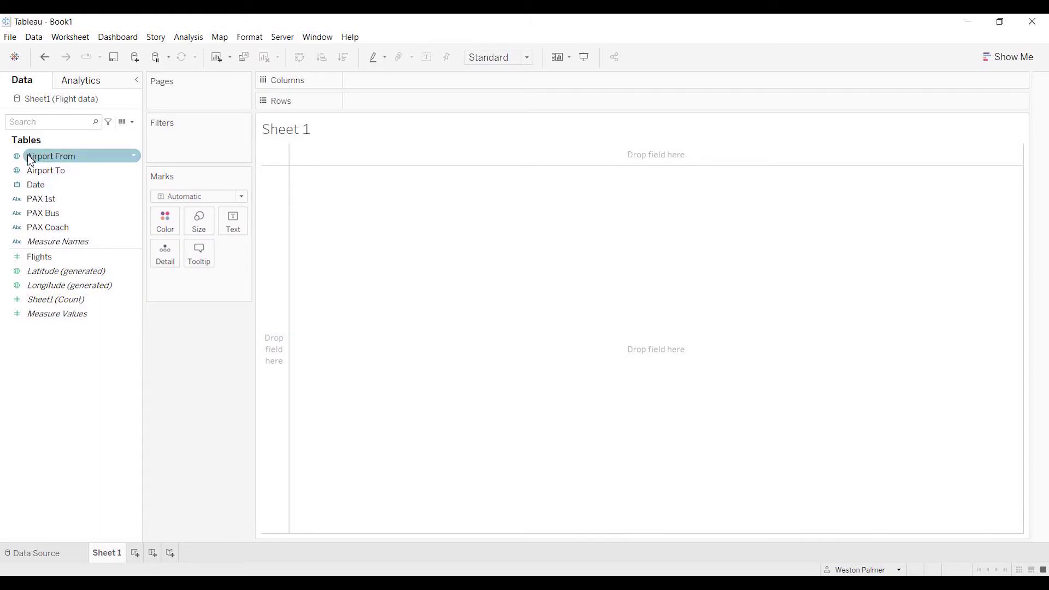
double_click(57, 156)
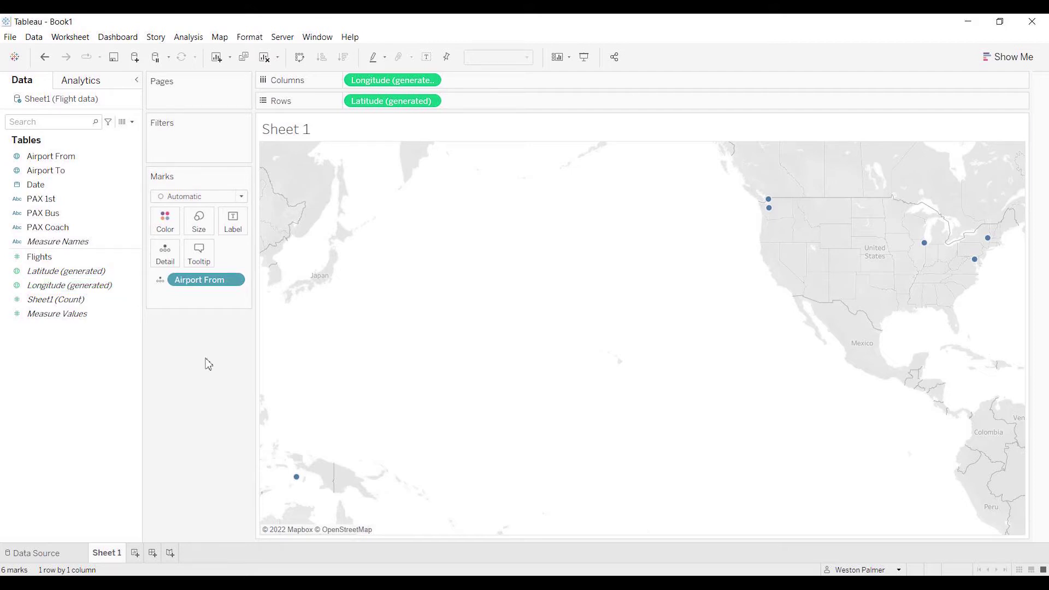
left_click(110, 158)
left_click(85, 40)
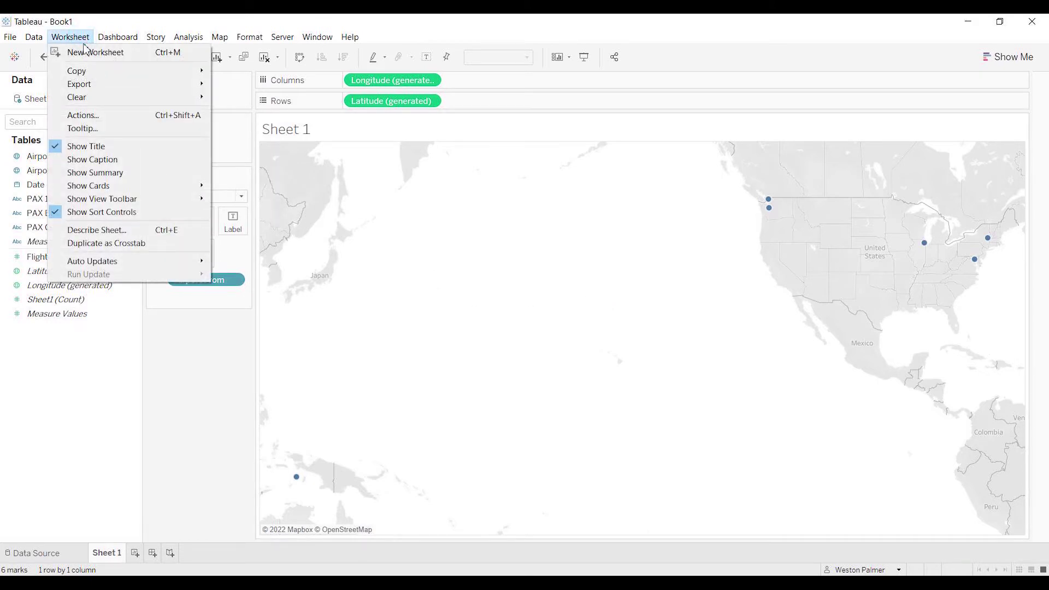
- Copy the map's underlying data with Worksheet > Copy > Data and switch to Excel's Flight data workbook
mouse_move(92, 73)
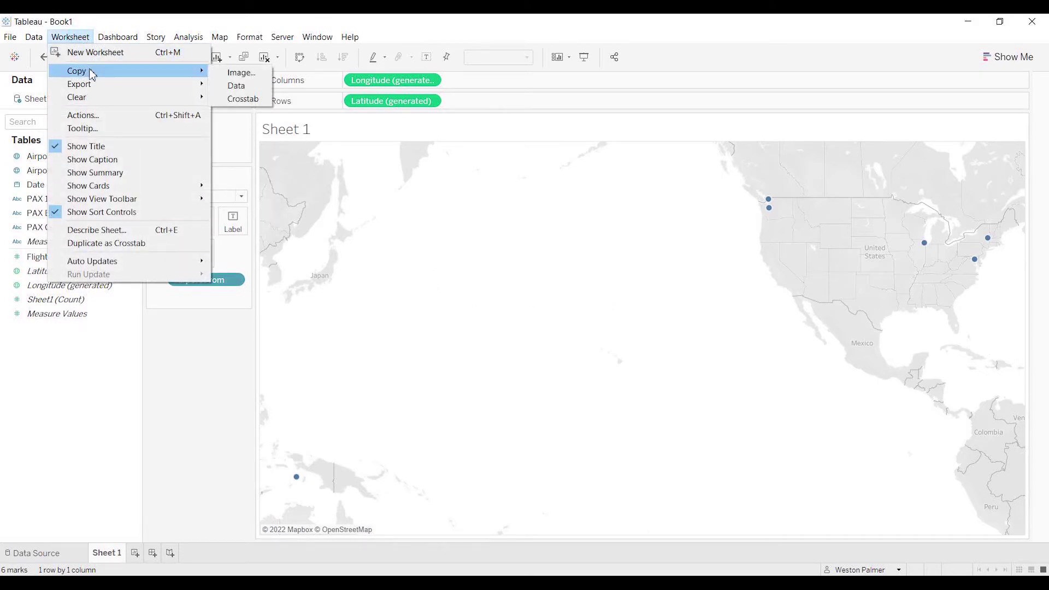
left_click(267, 92)
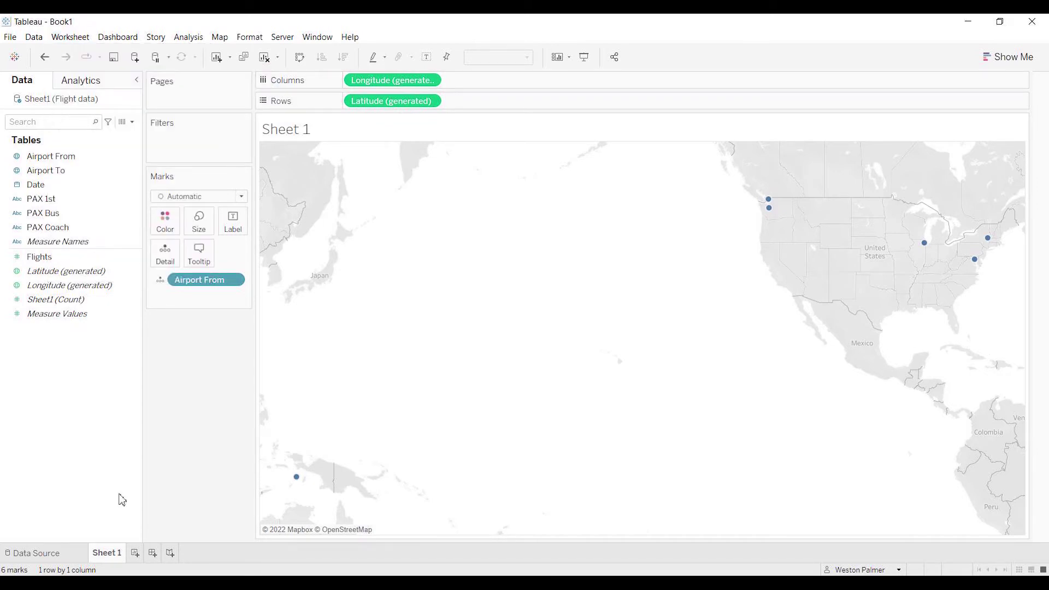
key("alt+Tab")
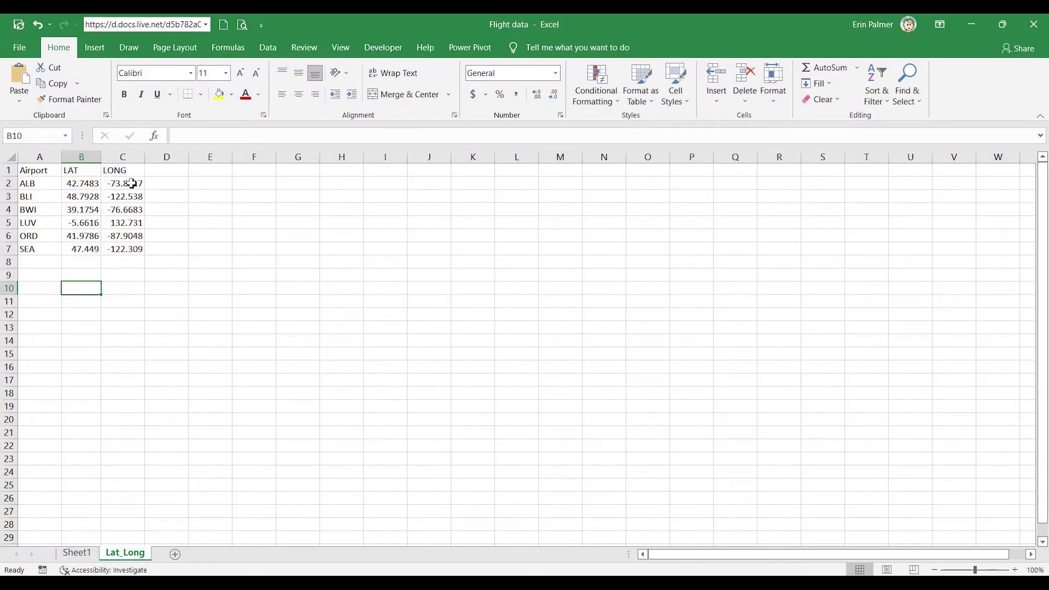
- Paste the Tableau coordinates at F1 on Lat_Long, compare them with LAT/LONG, then clear F1:H7
right_click(236, 173)
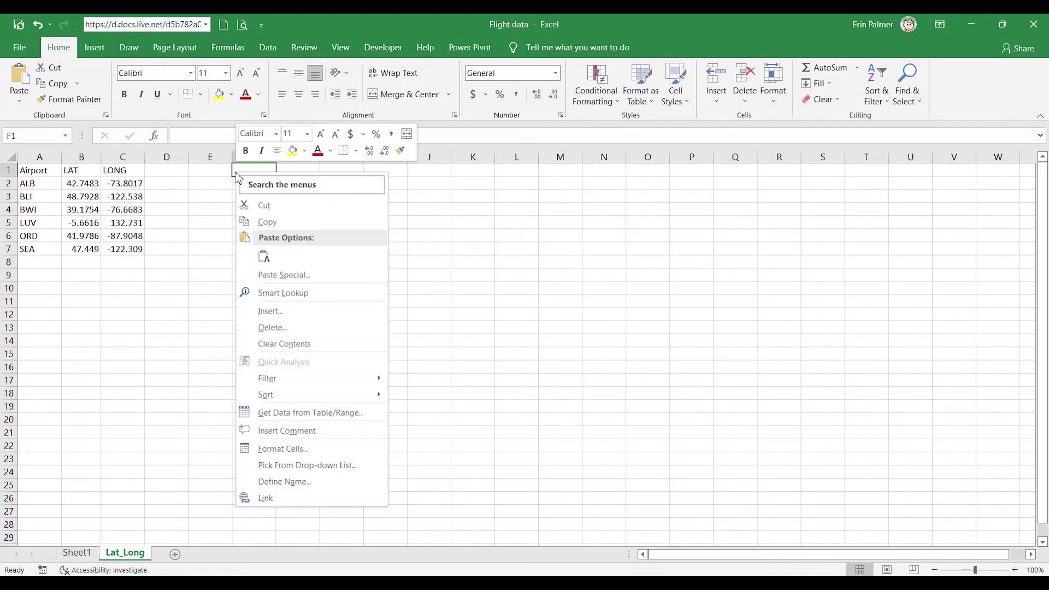
left_click(263, 257)
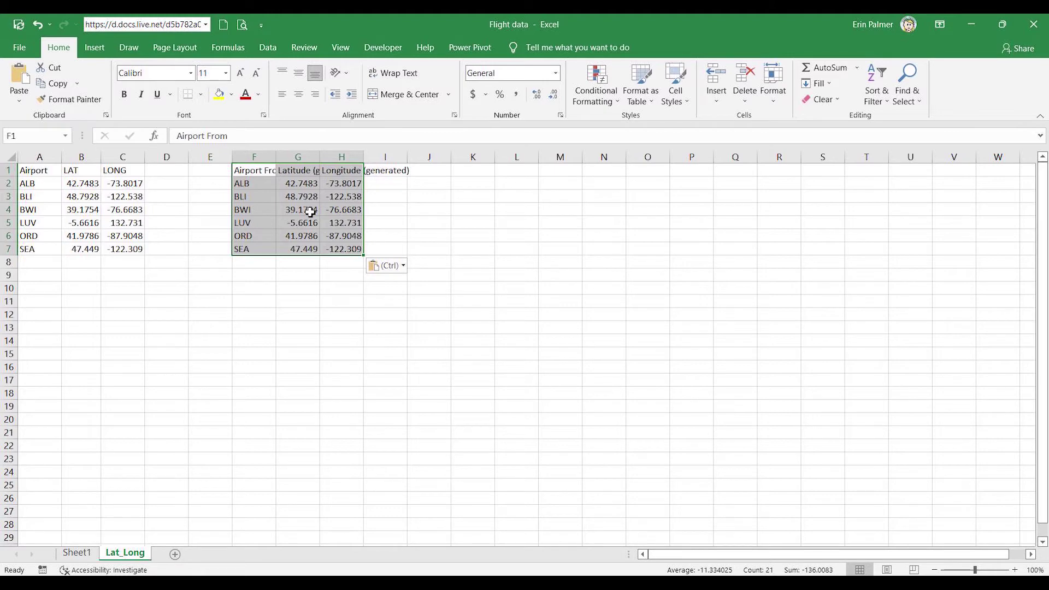
key("Delete")
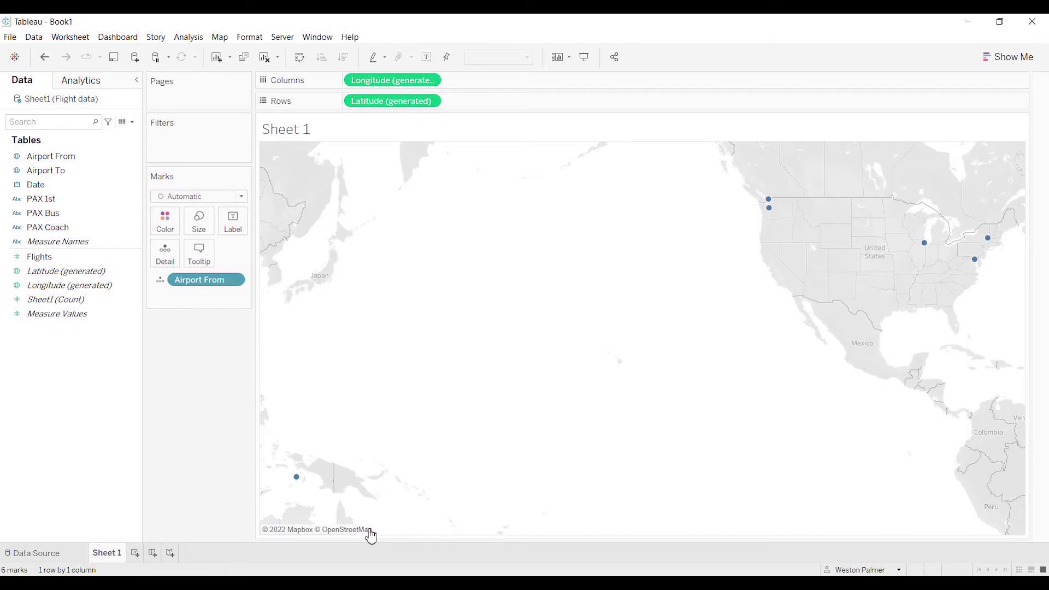
- Relate the Lat_Long table to Sheet1 on Airport From = Airport
left_click(66, 552)
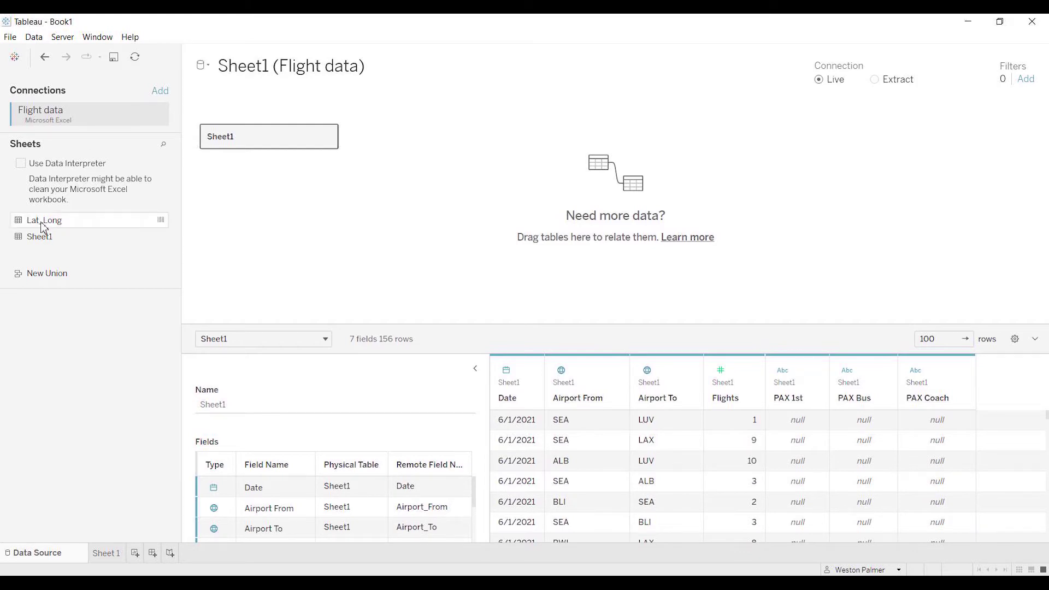
left_click_drag(58, 225, 442, 125)
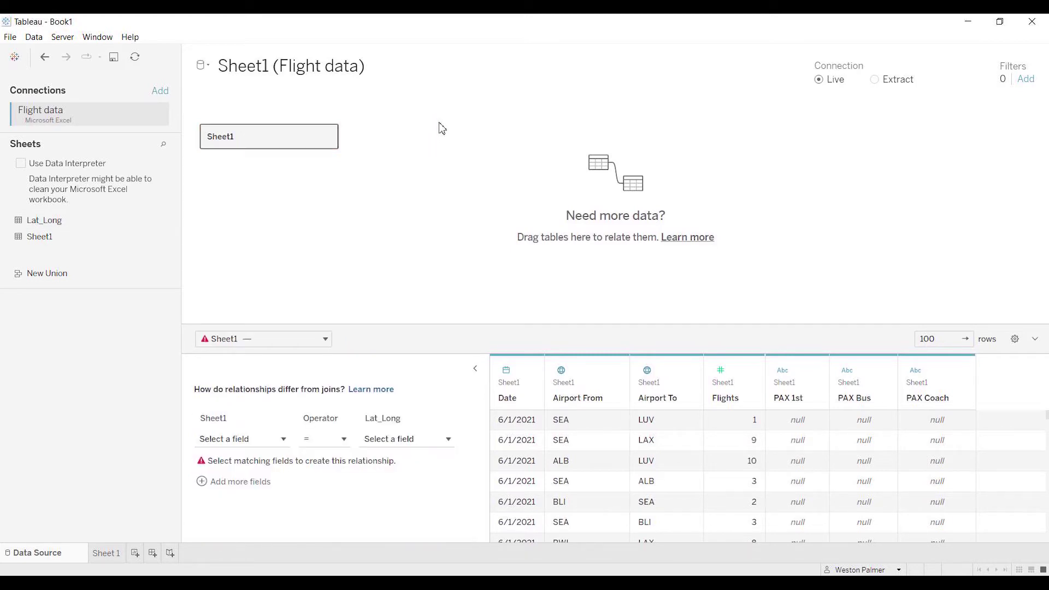
left_click(279, 442)
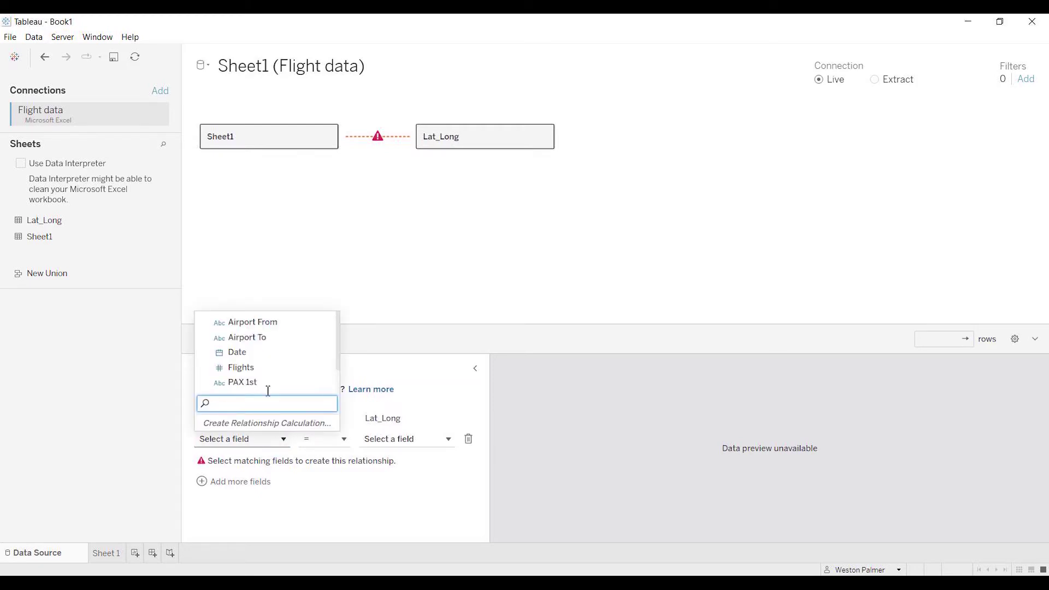
left_click(249, 321)
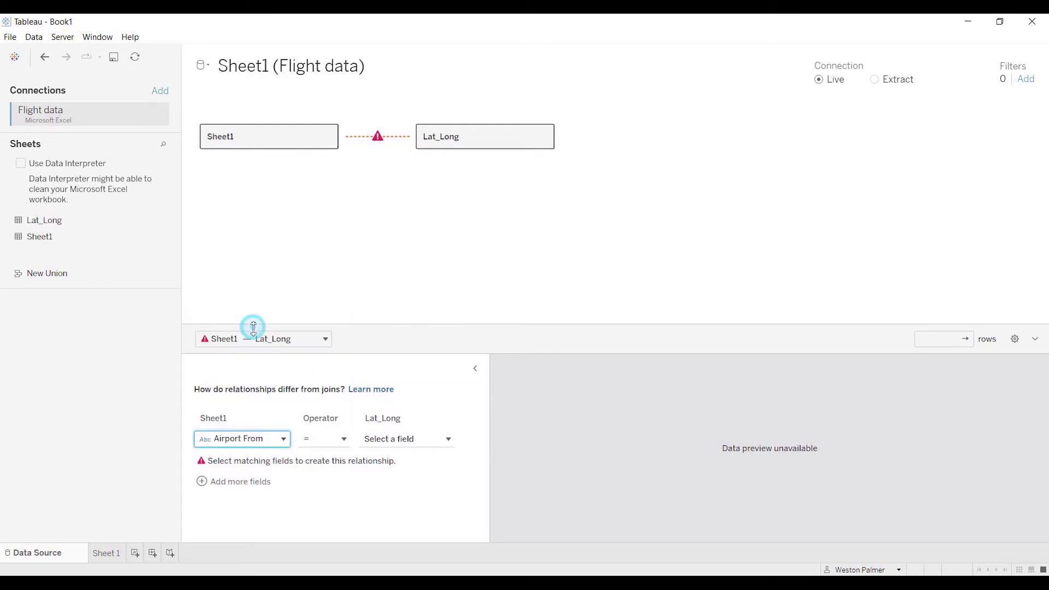
left_click(450, 442)
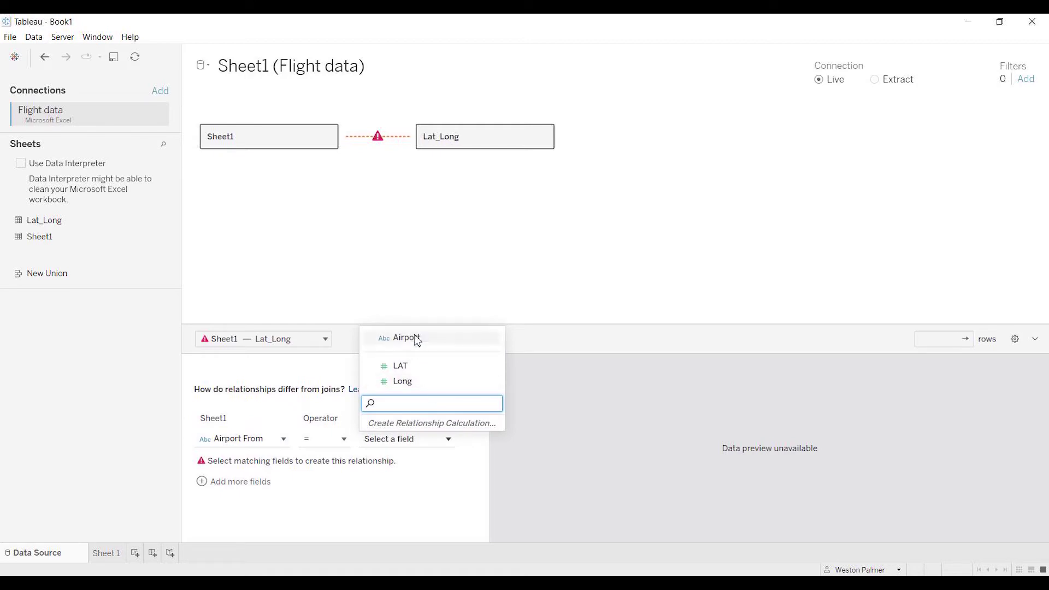
left_click(418, 340)
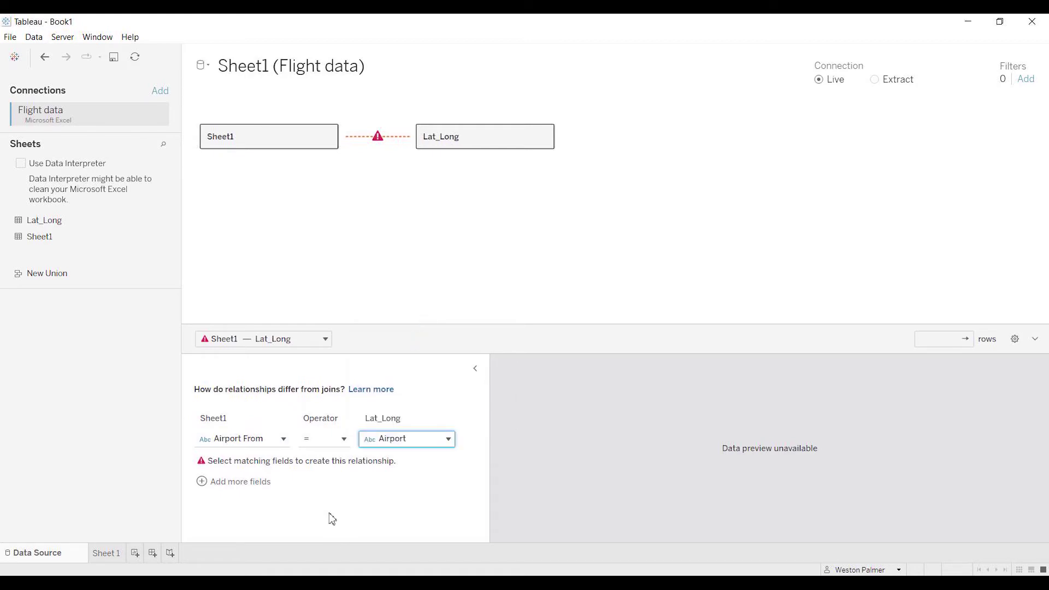
- Rename the Lat_Long table on the canvas to From_Airport
left_click(442, 136)
right_click(443, 138)
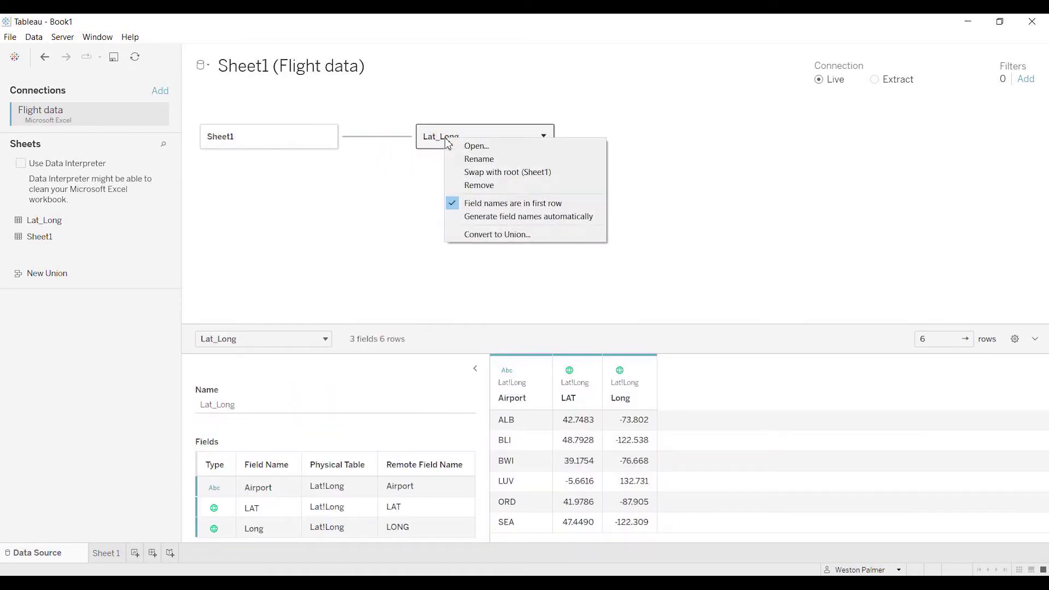
left_click(493, 160)
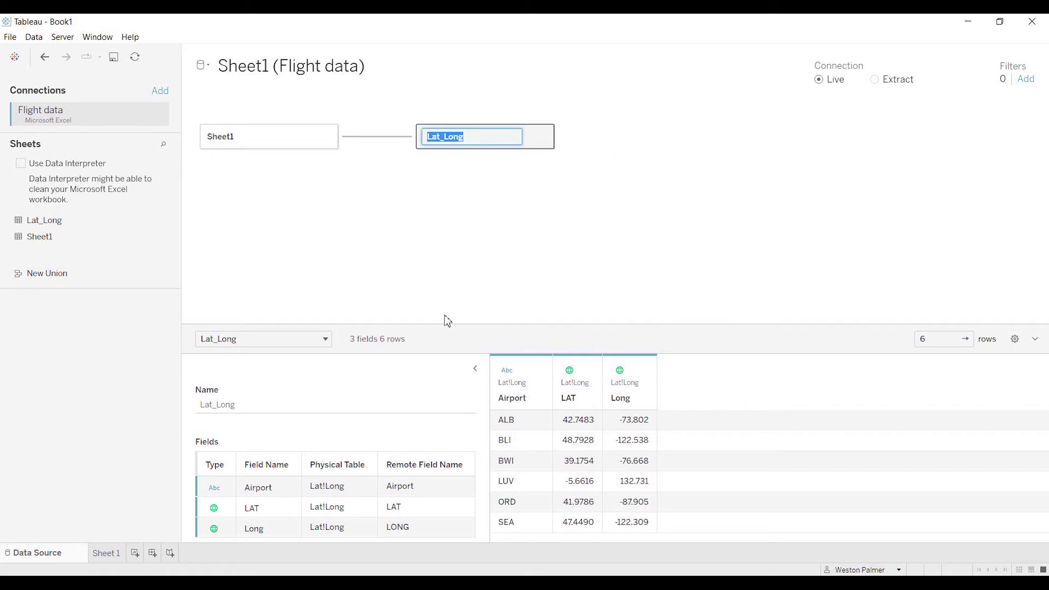
type("From_Airport")
left_click(411, 252)
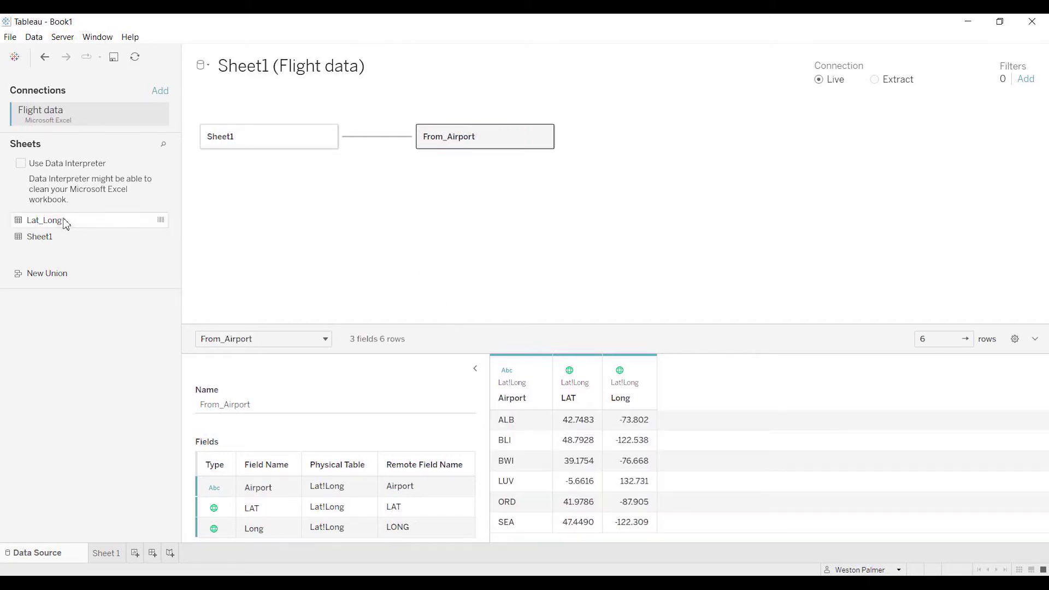
- Relate a second Lat_Long copy to Sheet1 on Airport To = Airport (Lat!Long1)
left_click_drag(58, 219, 437, 206)
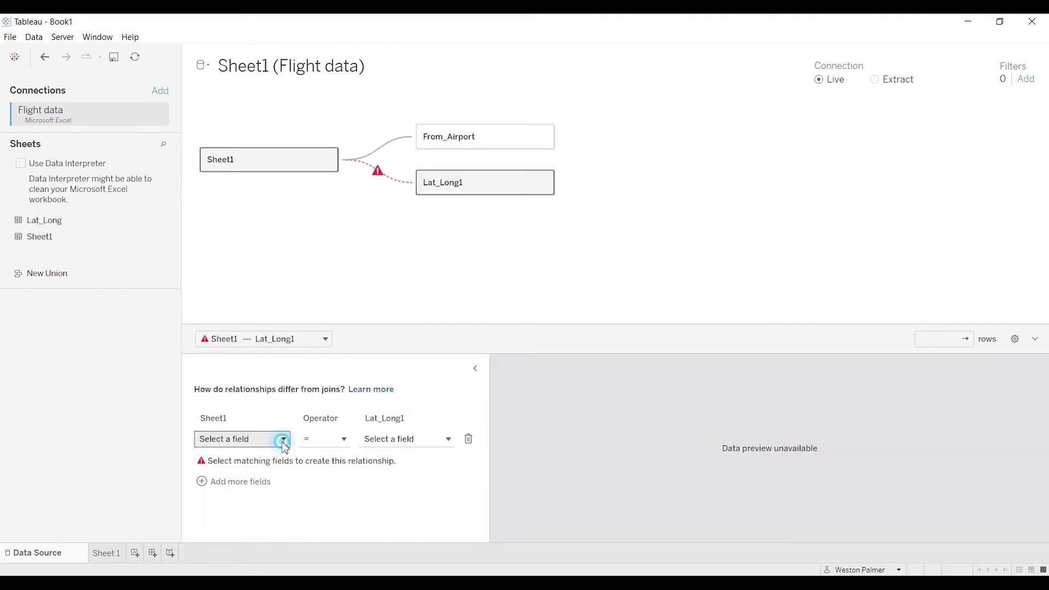
left_click(284, 439)
left_click(259, 338)
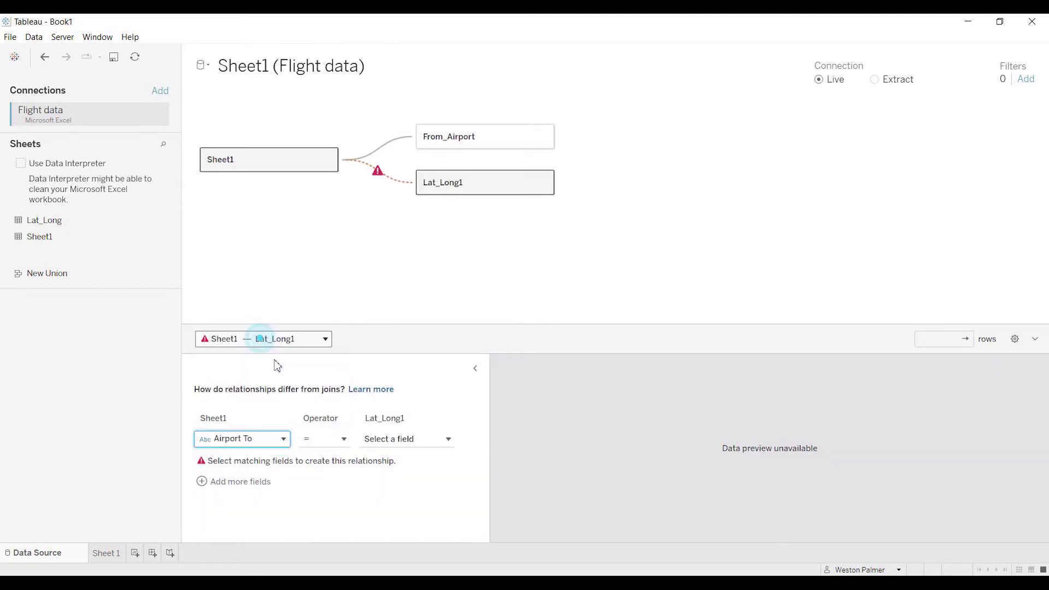
left_click(451, 444)
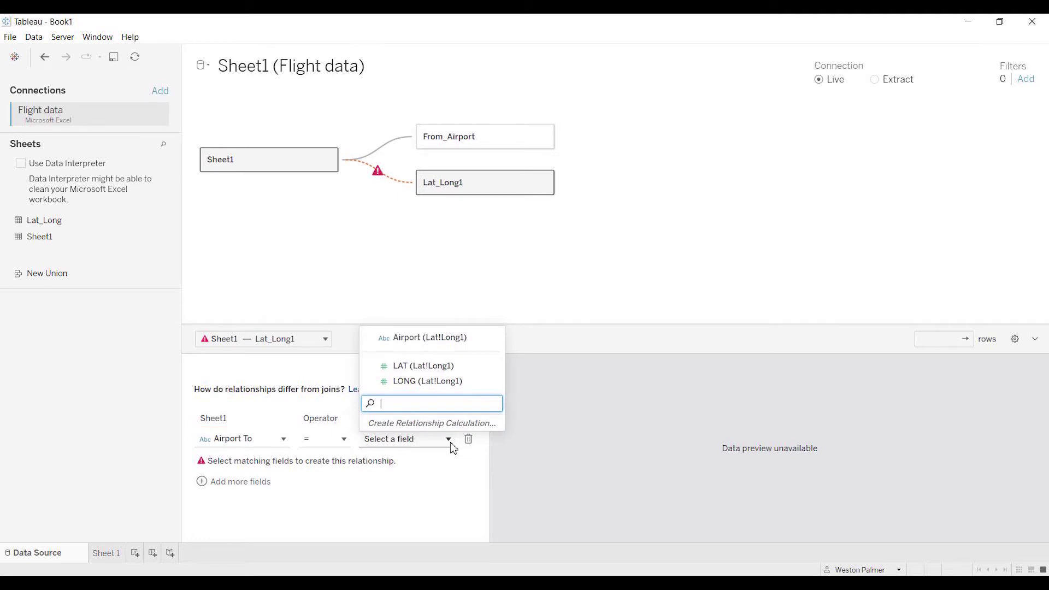
left_click(431, 339)
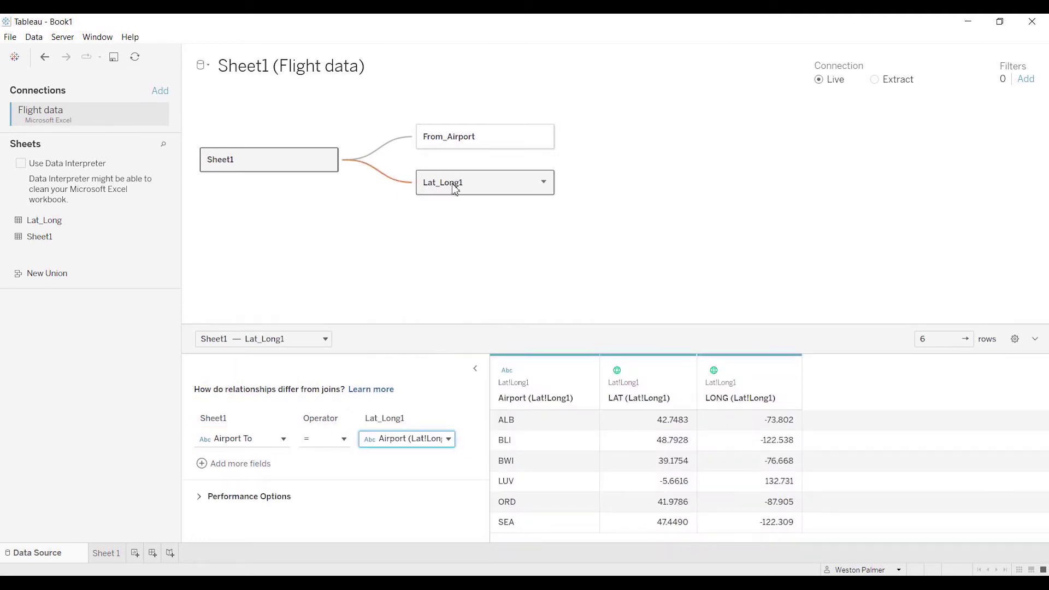
- Rename the Lat_Long1 table to To_Airport
left_click(454, 185)
right_click(454, 186)
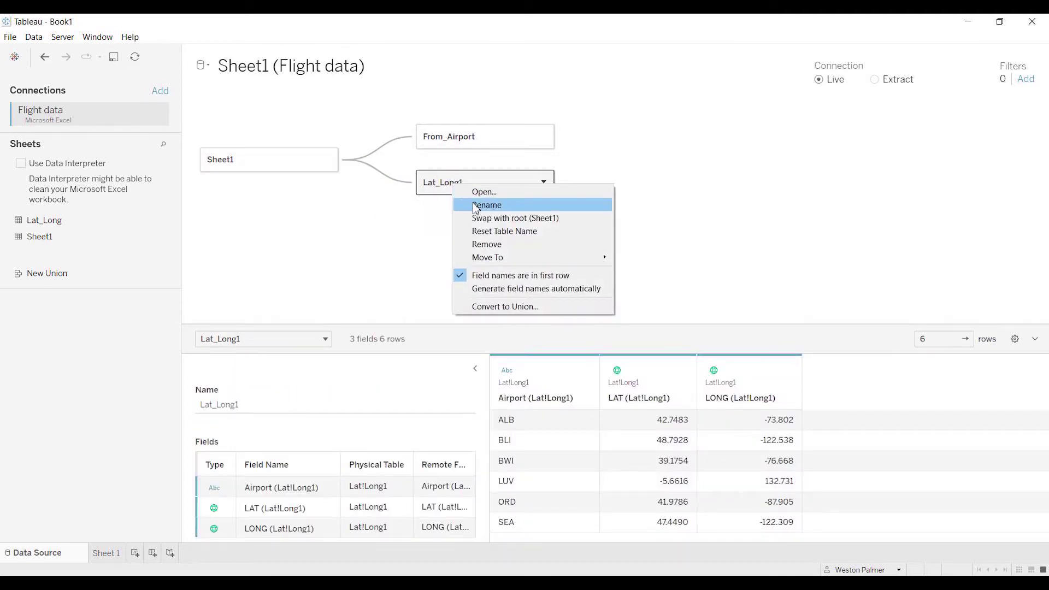
left_click(473, 204)
type("To_Airport")
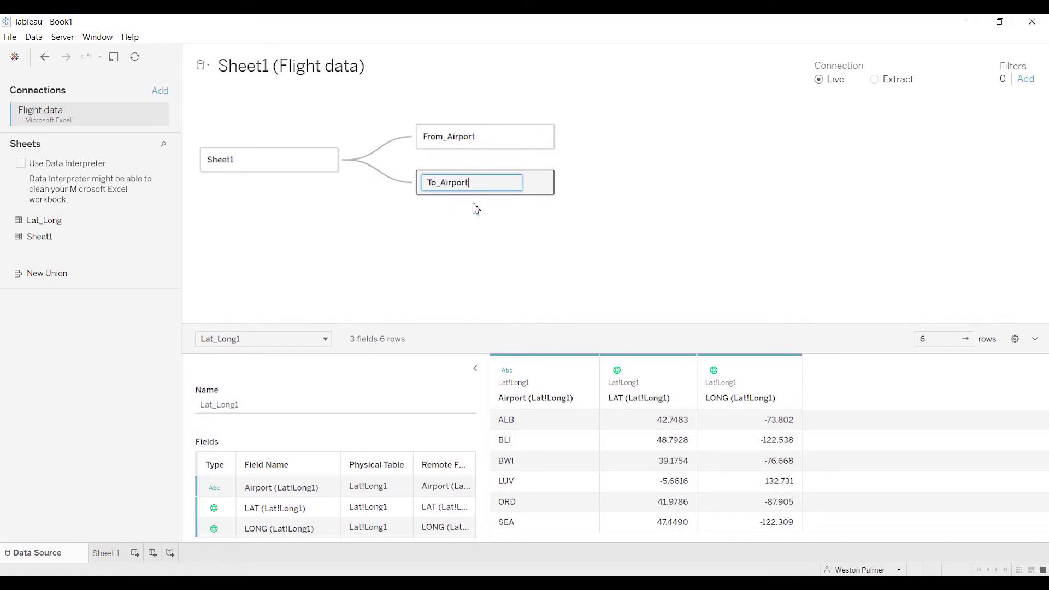
key("Return")
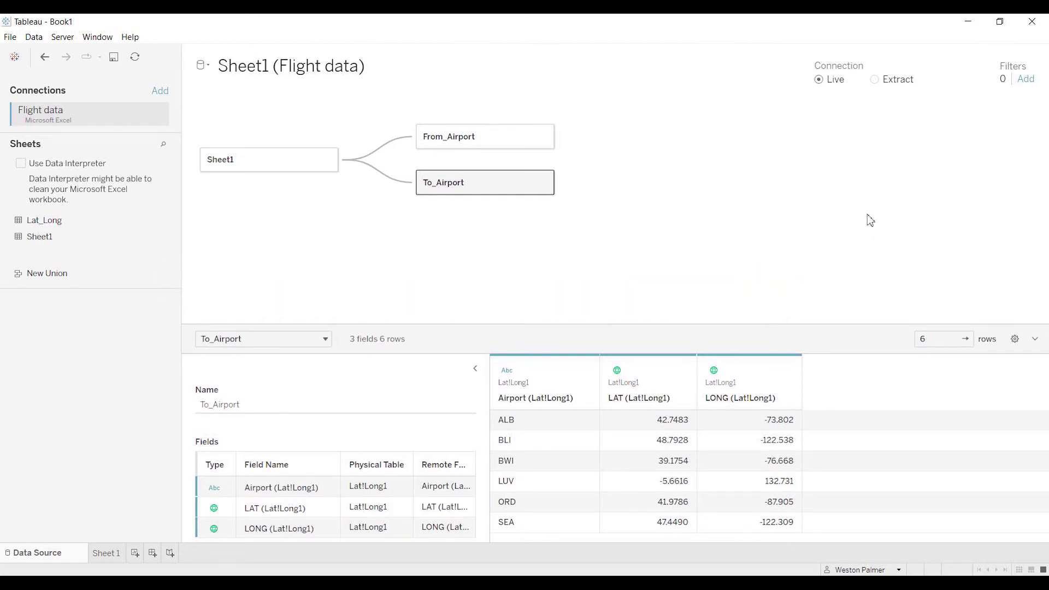
- Switch the data connection to Extract and return to the Sheet 1 airport map
left_click(874, 79)
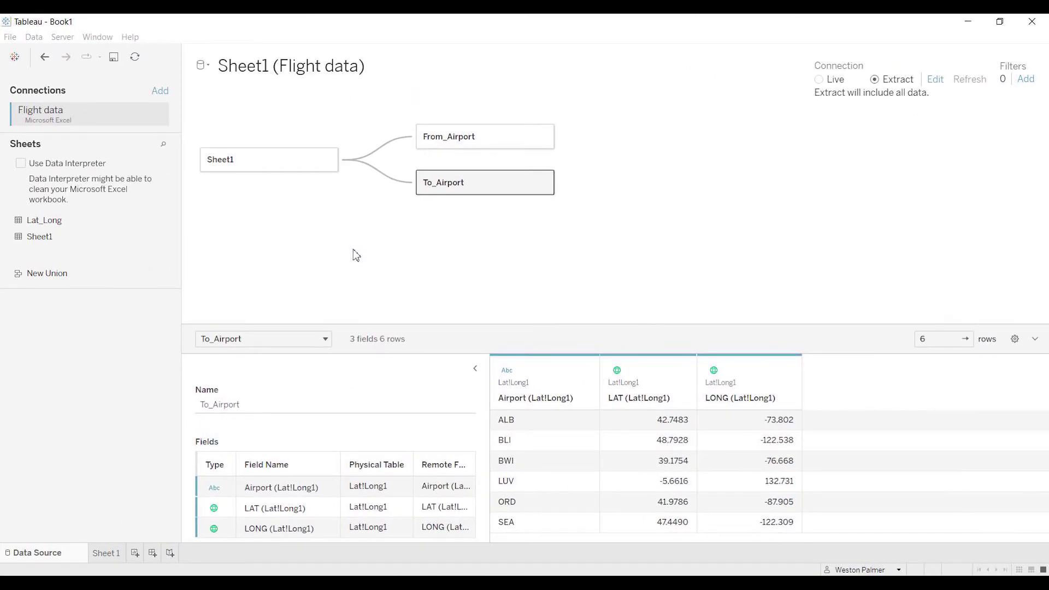
left_click(109, 555)
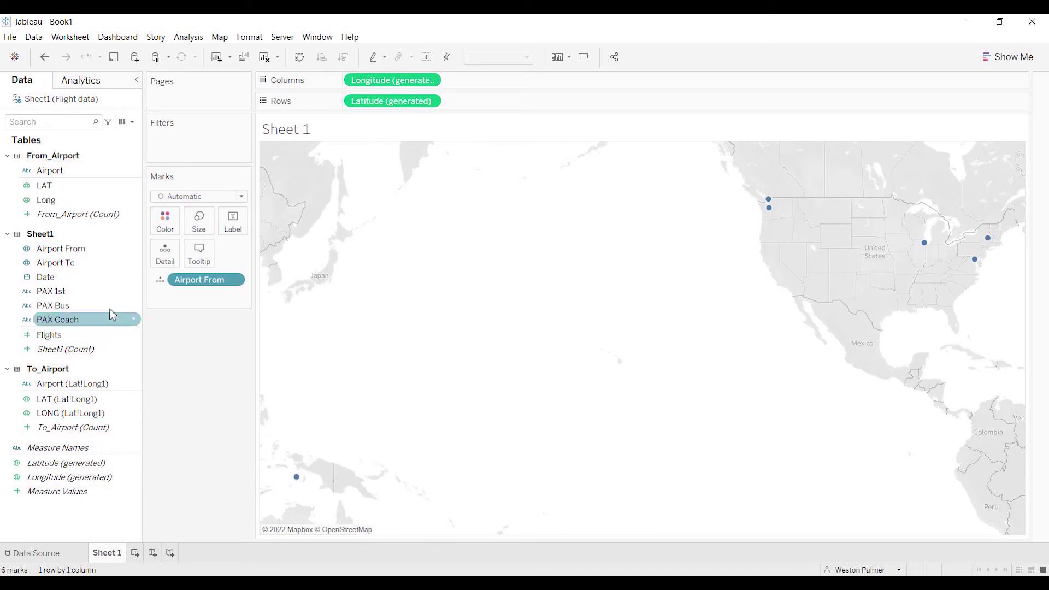
- Check Airport's data type menu without changing it, then bring up the Data pane menu
left_click(28, 174)
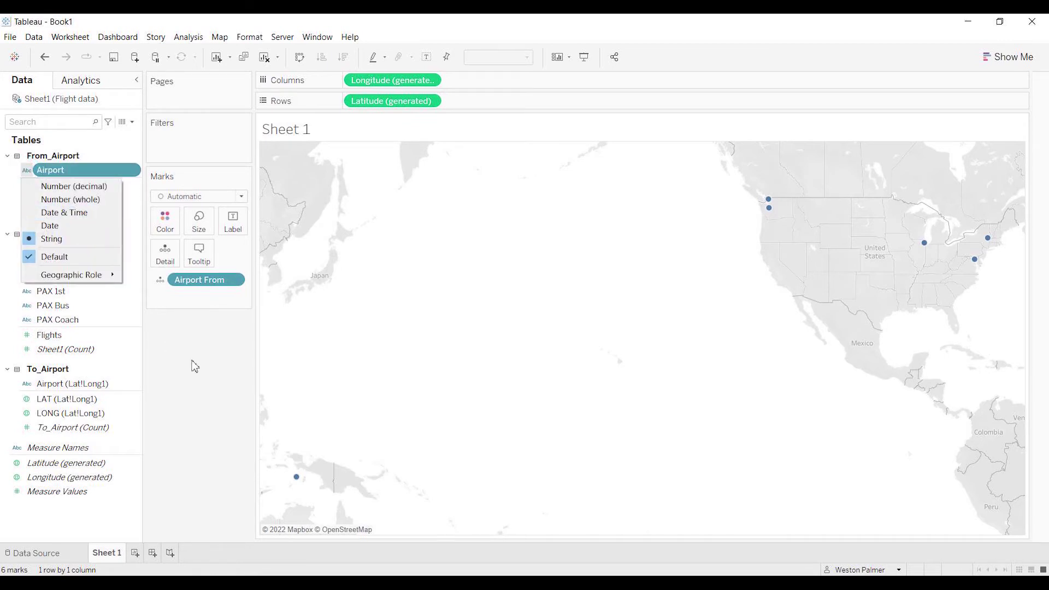
left_click(205, 393)
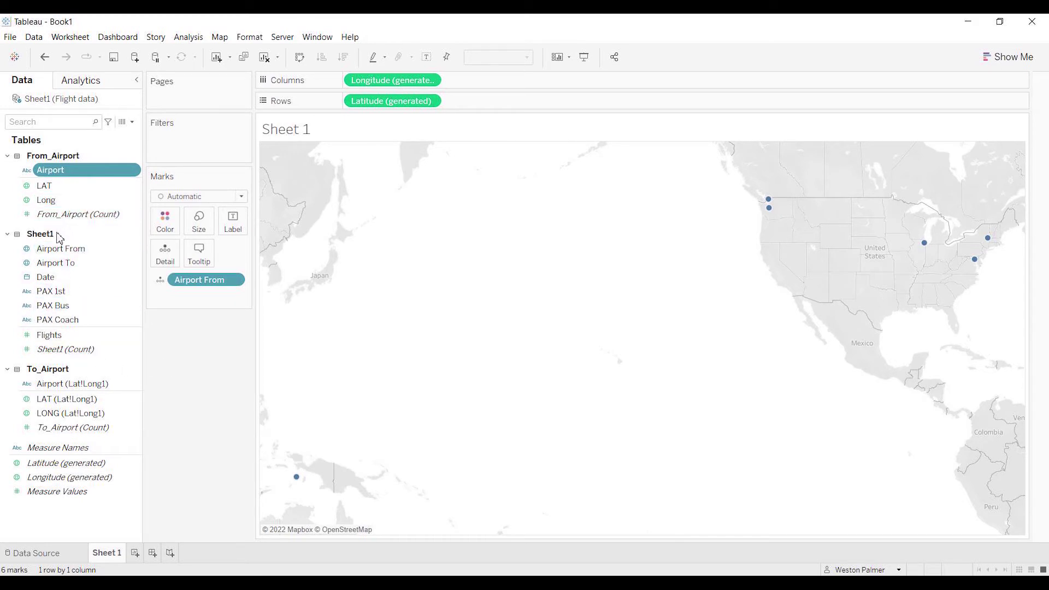
left_click(133, 125)
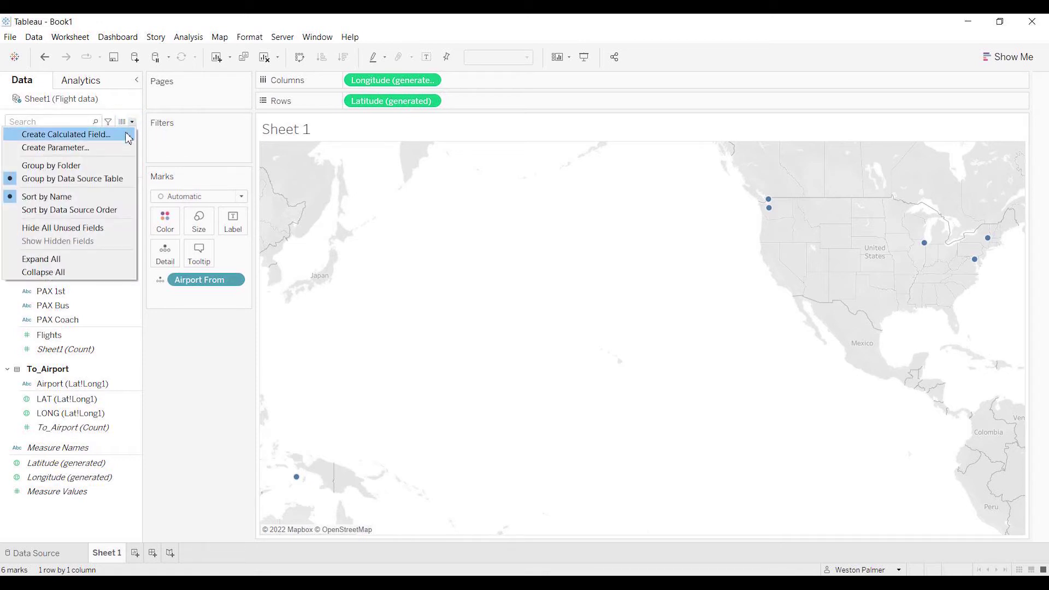
- Create a calculated field ToAirport defined as MAKEPOINT([LAT],[Long])
left_click(126, 133)
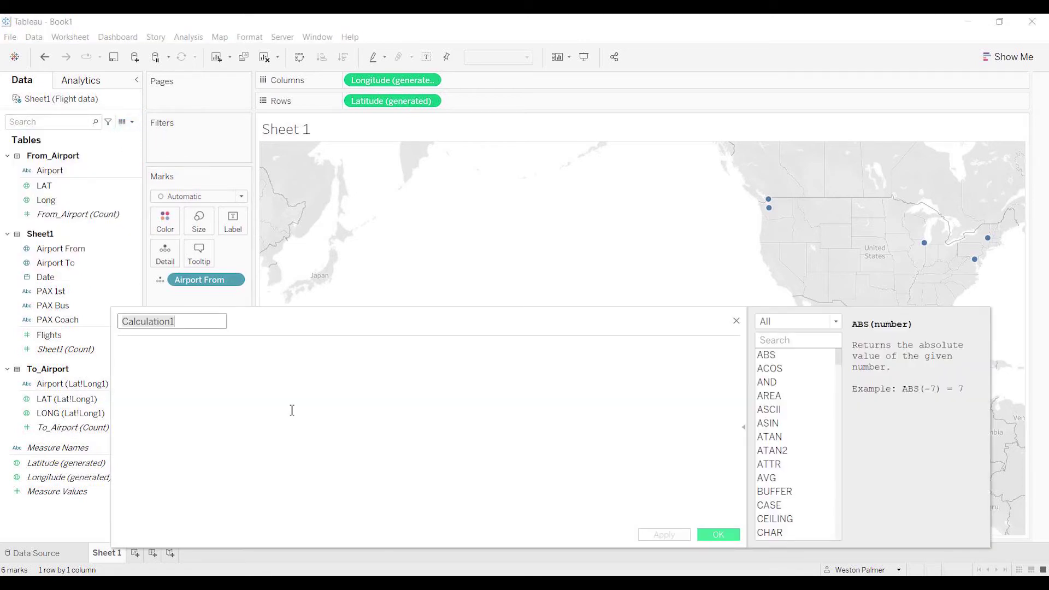
type("ToAirport")
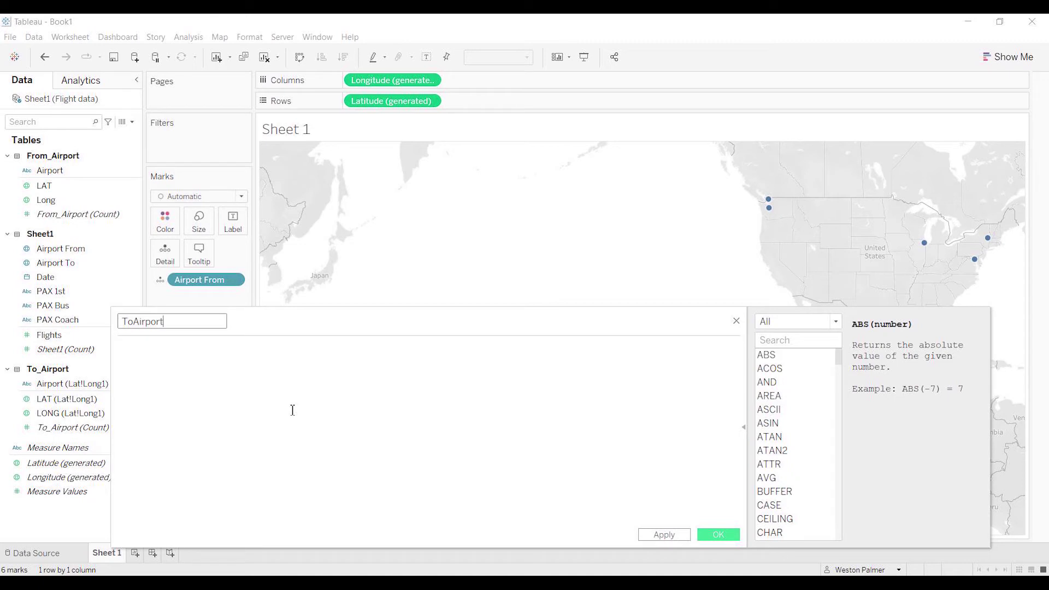
left_click(284, 387)
type("MAKEPOINT([LAT],[Long]")
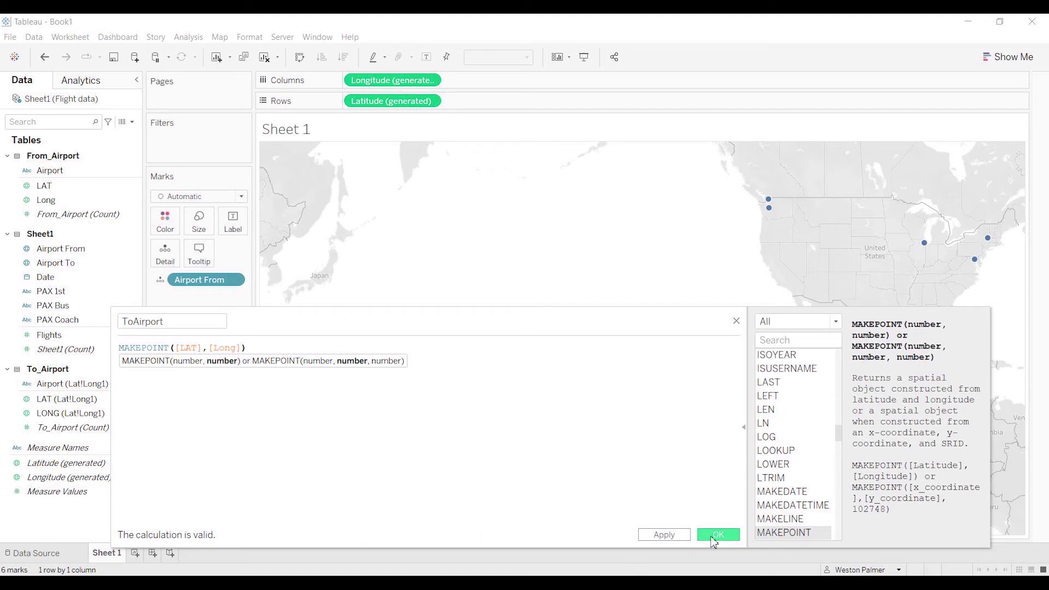
left_click(714, 536)
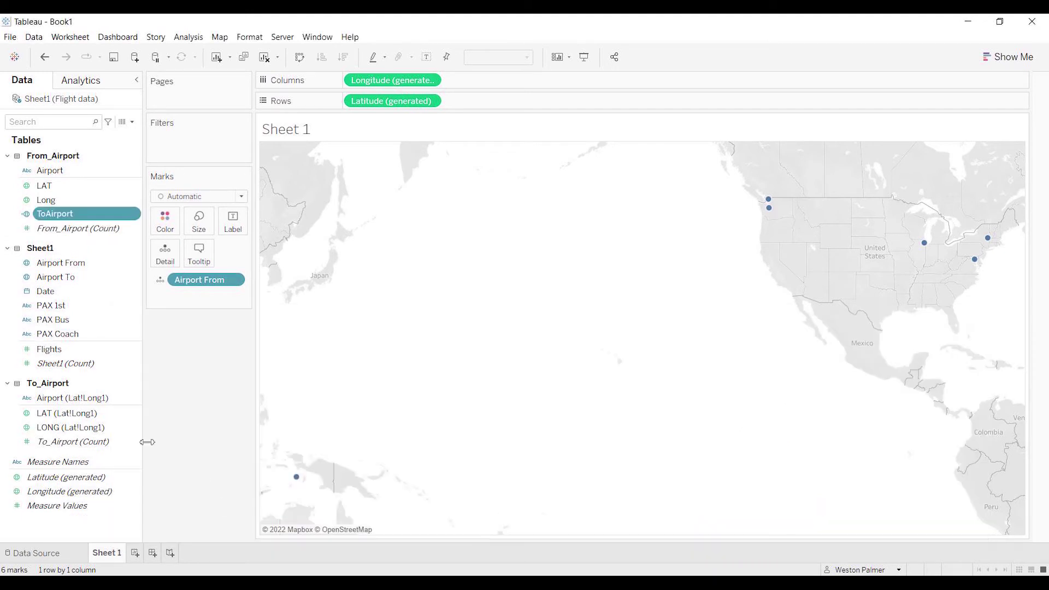
- Create a calculated field FromAirport defined as MAKEPOINT([LAT (Lat!Long1)],[LONG (Lat!Long1)])
left_click(132, 124)
left_click(122, 134)
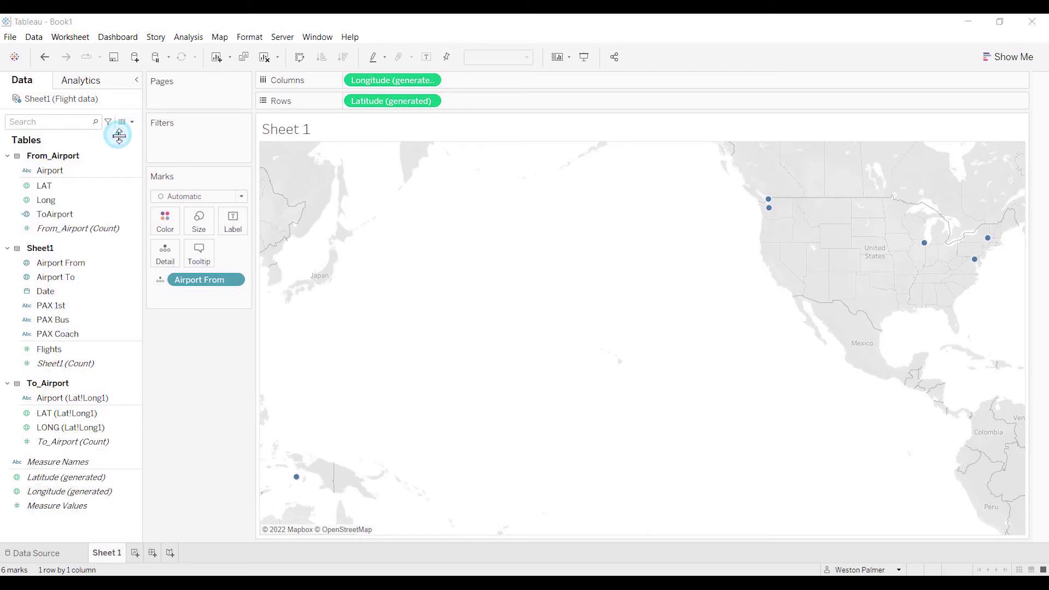
type("Fro")
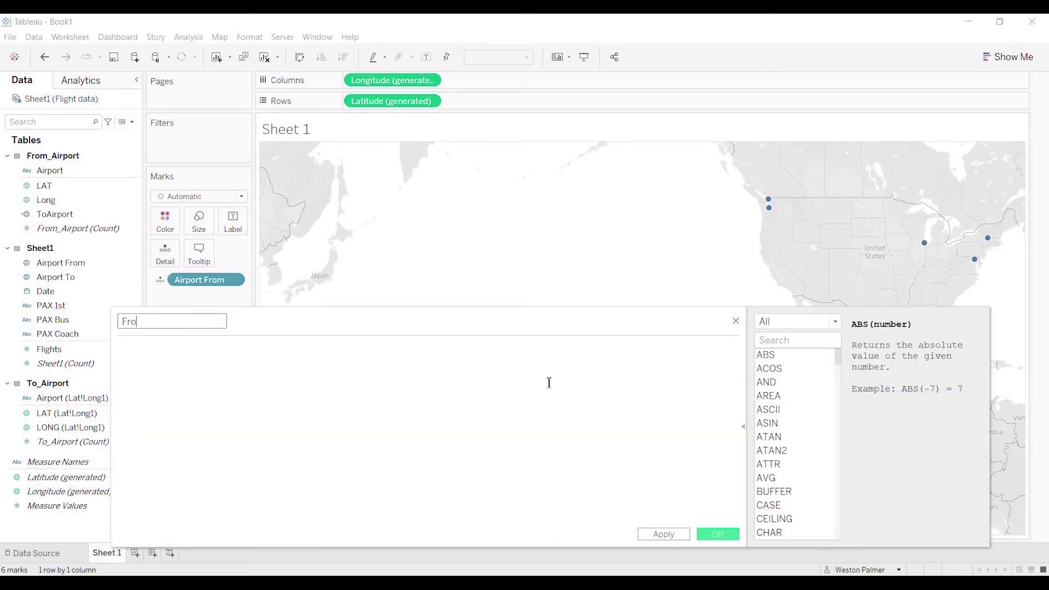
type("mAirport")
left_click(285, 355)
type("MAKEPOINT([LAT (Lat!Long1)],[LONG (Lat!Long1)])")
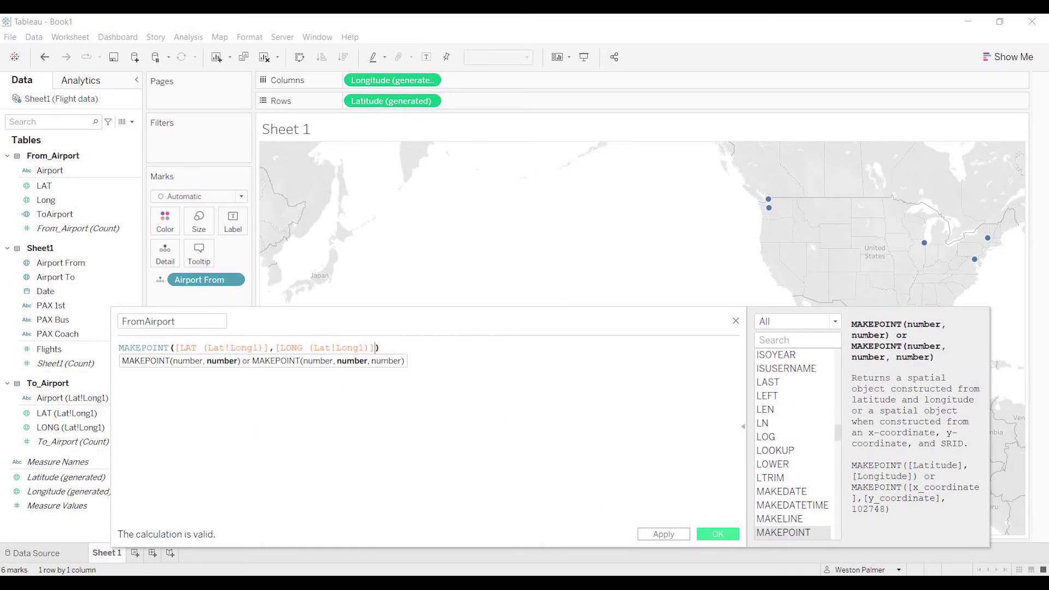
left_click(717, 535)
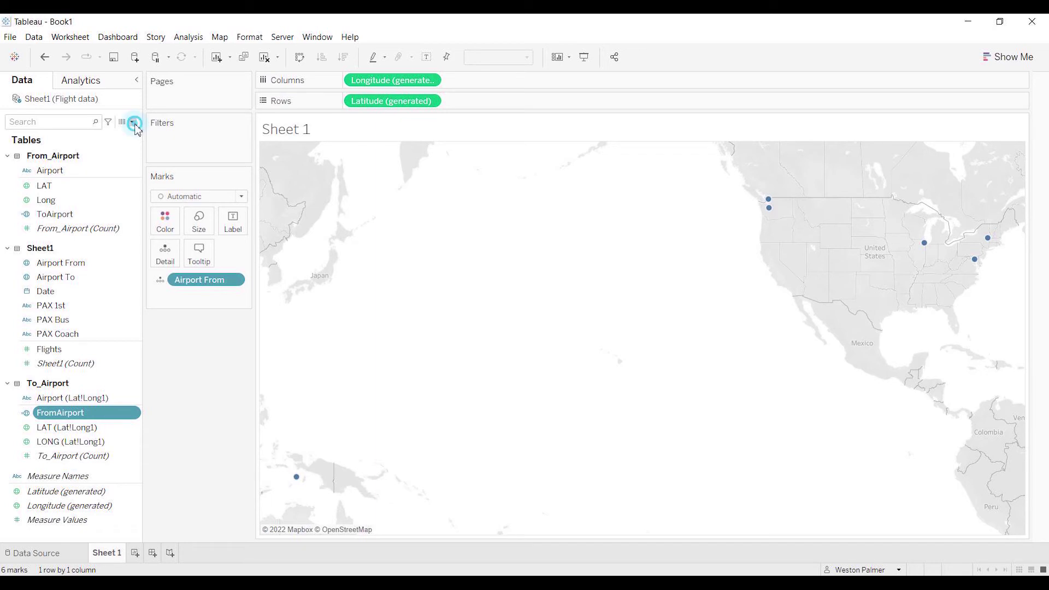
left_click(132, 121)
- Start a new calculated field named Flight Path using the MAKELINE function
left_click(103, 137)
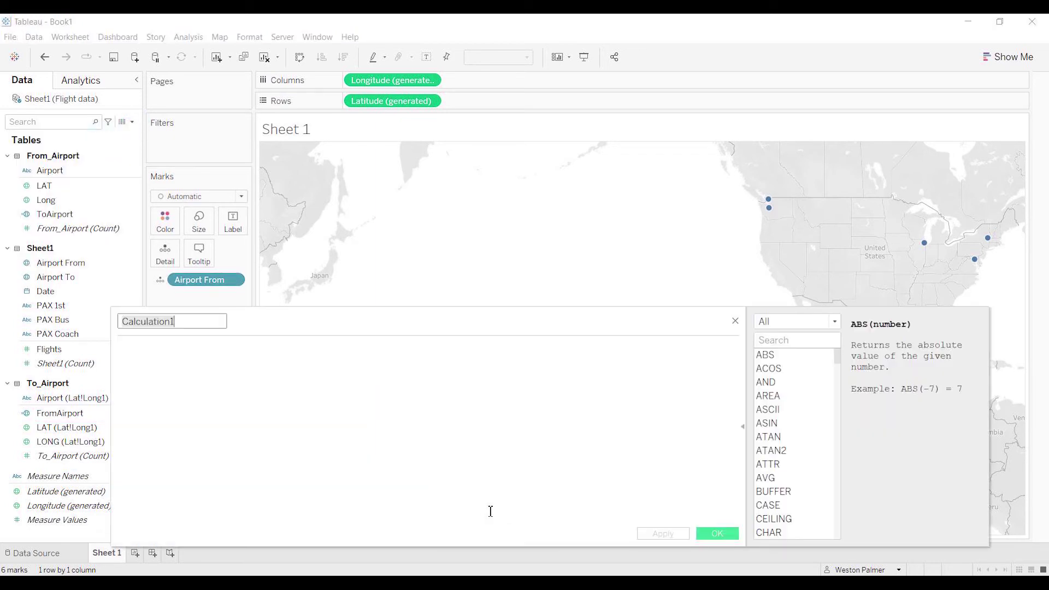
type("Flight Path")
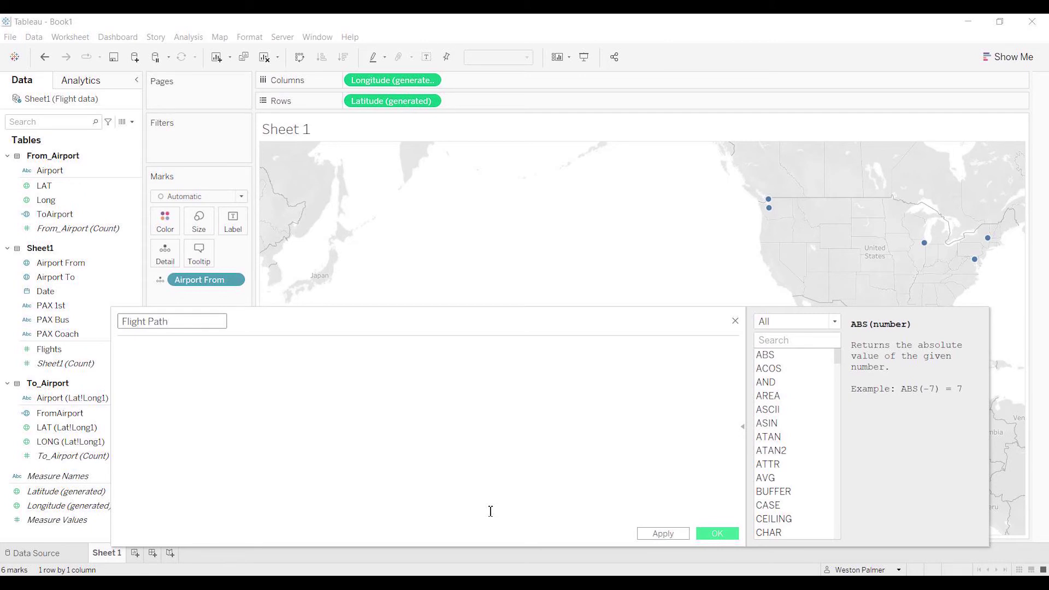
left_click(490, 511)
type("MAKEL")
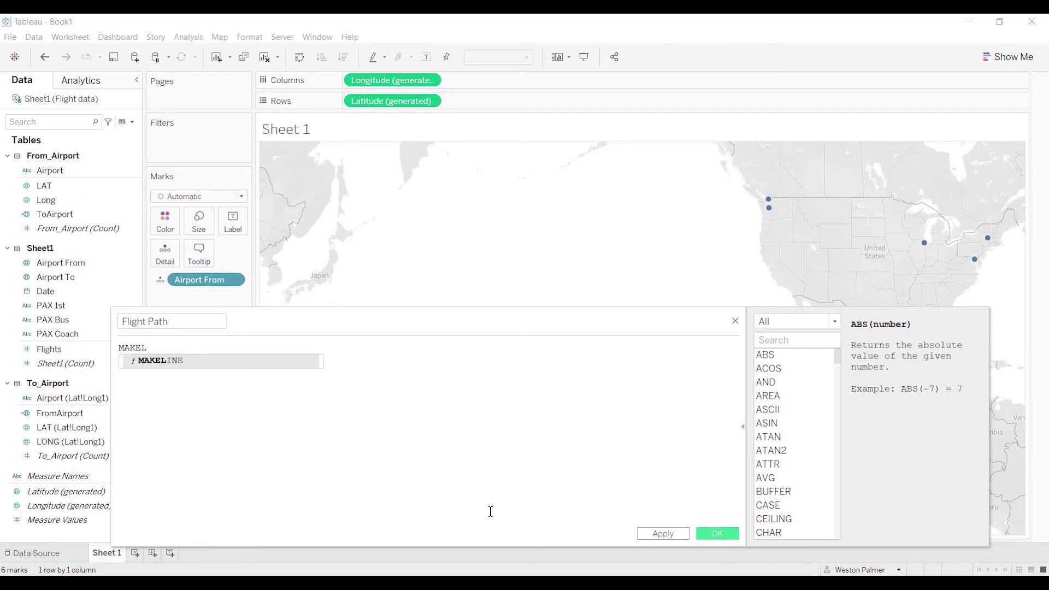
key("Return")
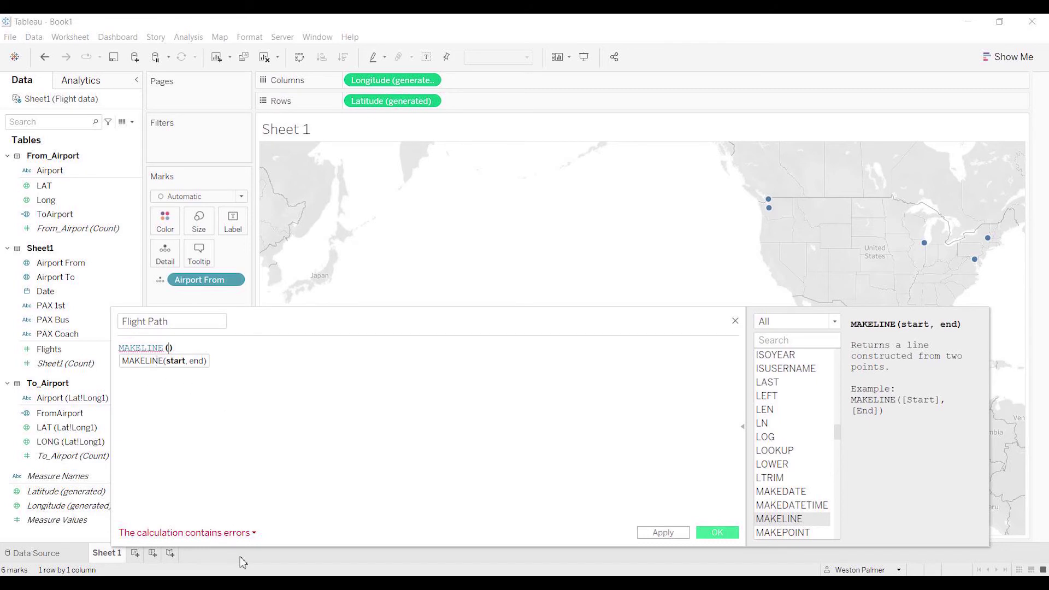
- Complete the formula as MAKELINE([FromAirport],[ToAirport]) and save the calculated field
type("Fro")
key("Down")
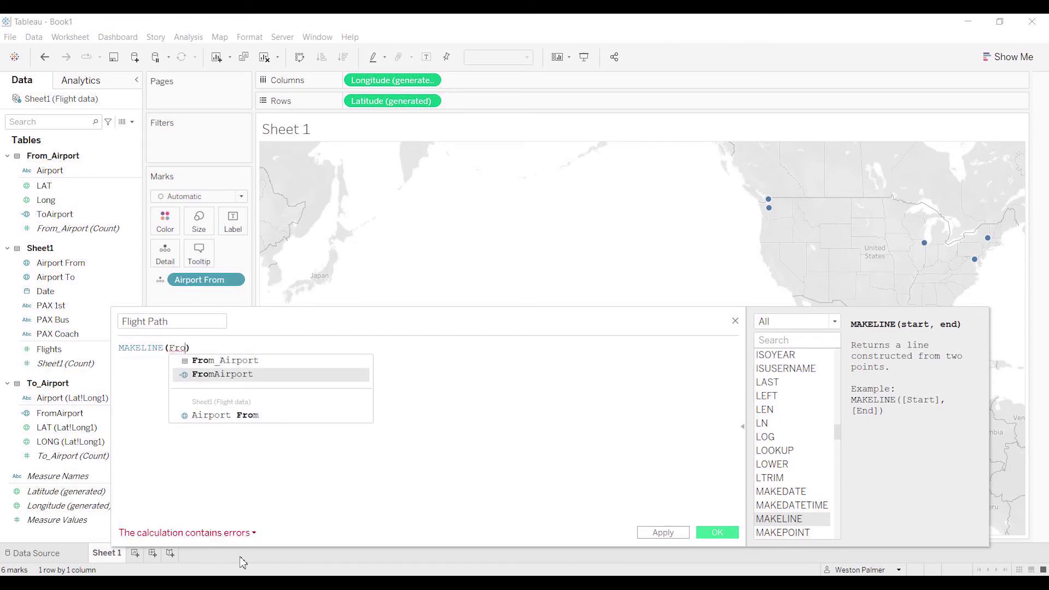
left_click(185, 377)
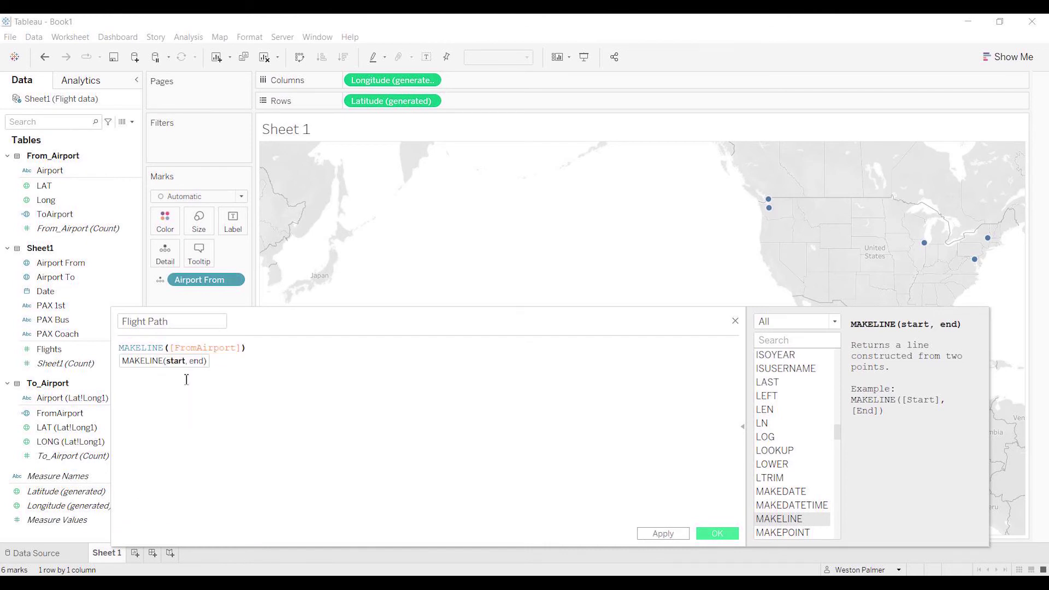
type(",to")
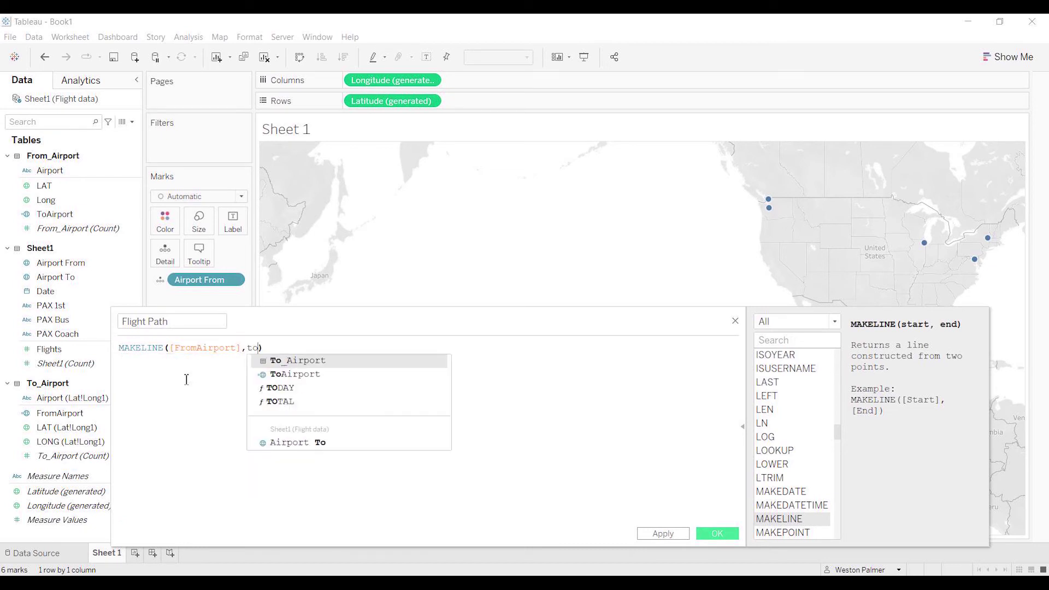
key("Down")
key("Return")
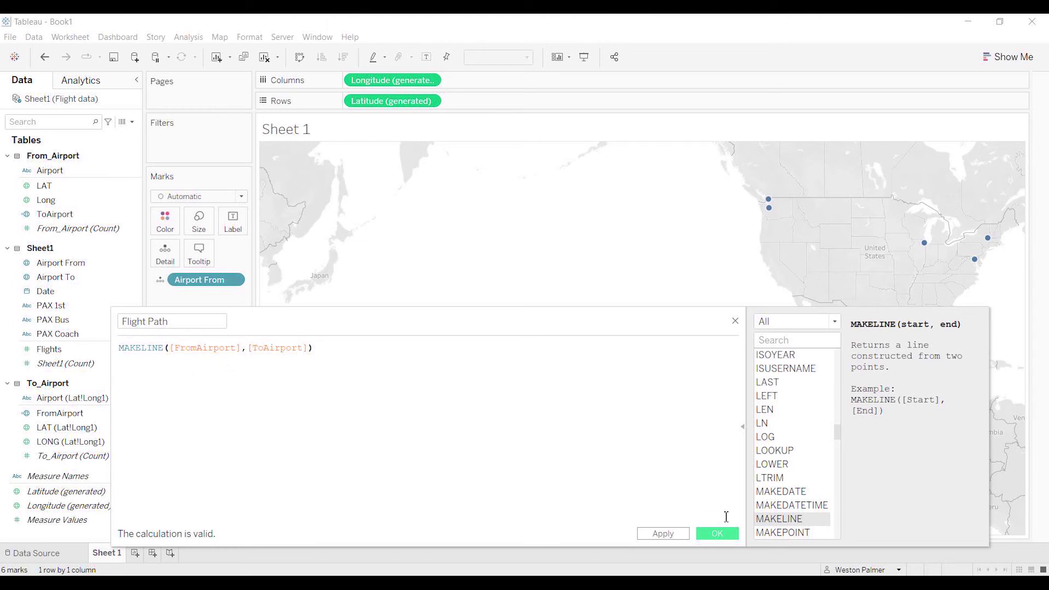
left_click(720, 533)
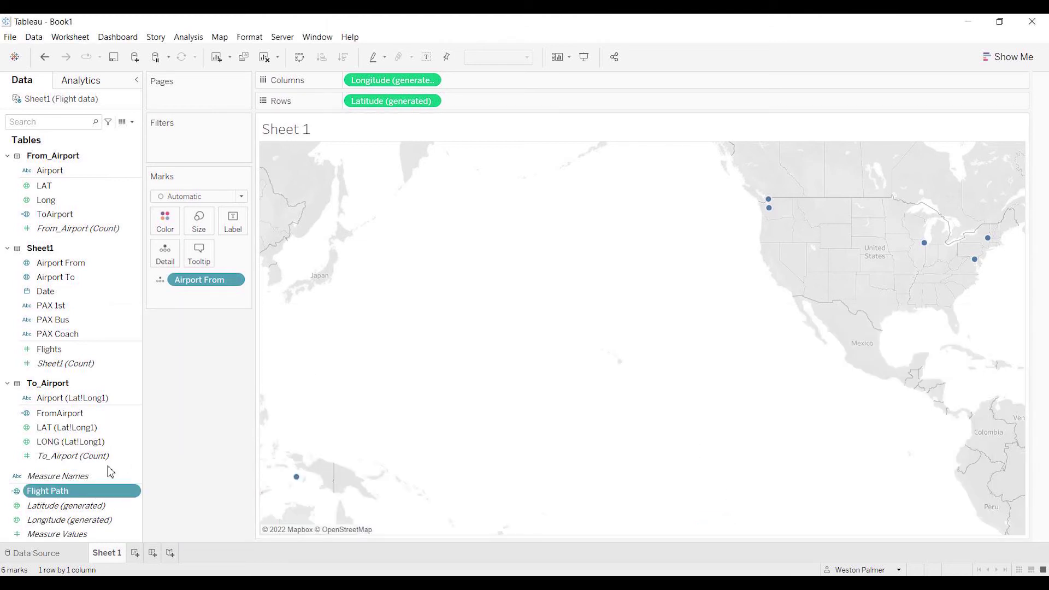
- Put Flight Path on Detail, filter Month / Year to August 2022, and size paths by SUM(Flights)
left_click_drag(44, 493, 164, 254)
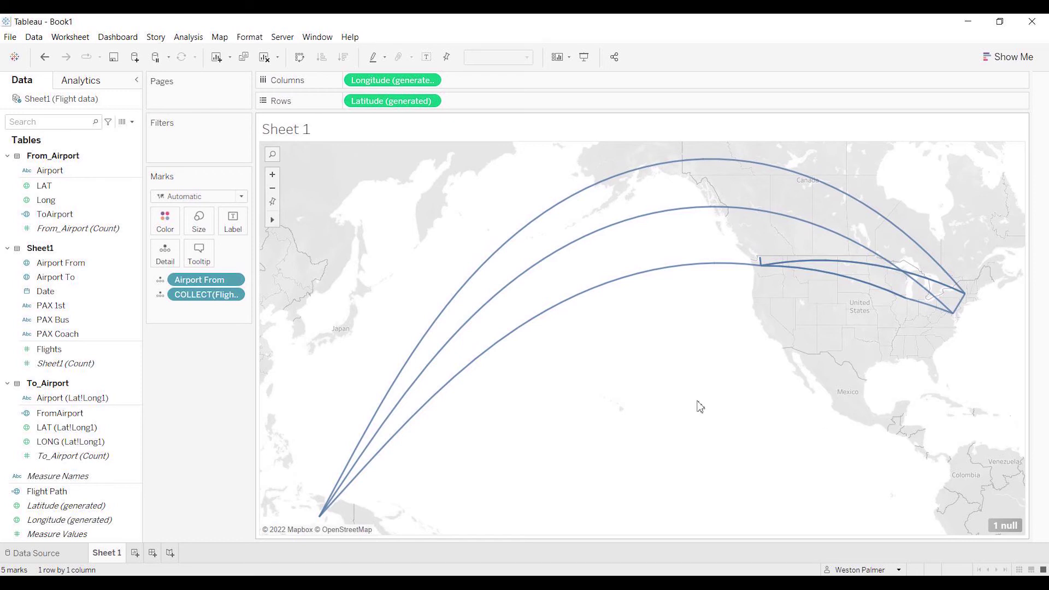
left_click(66, 353)
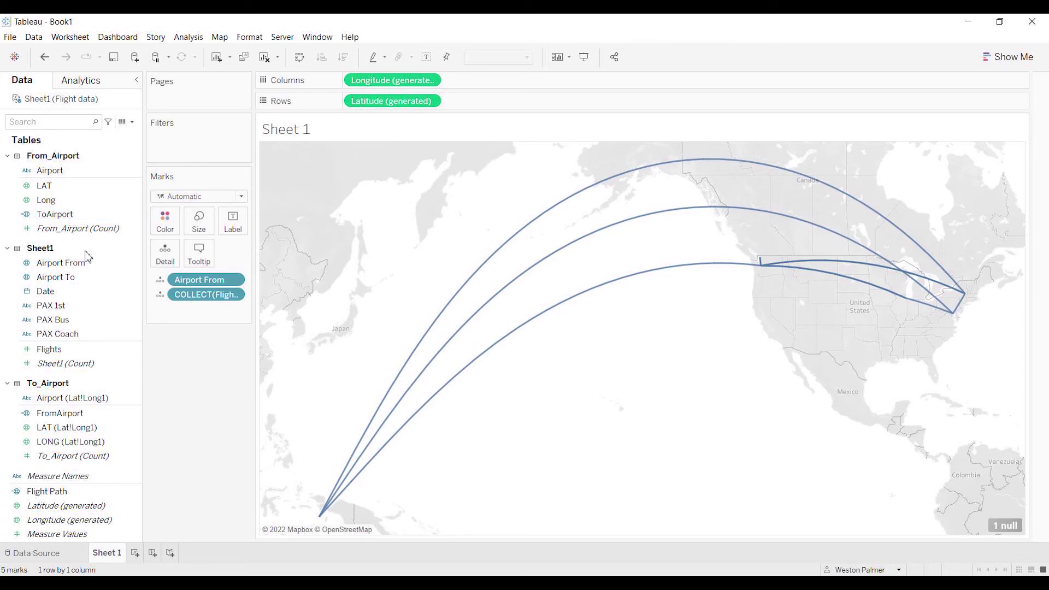
left_click_drag(82, 292, 199, 159)
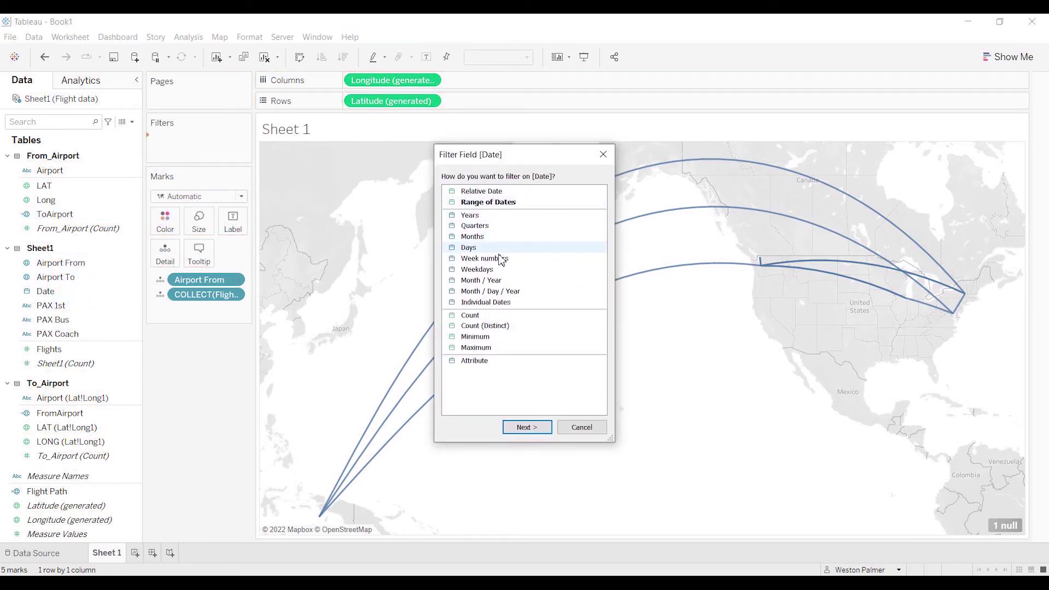
left_click(510, 281)
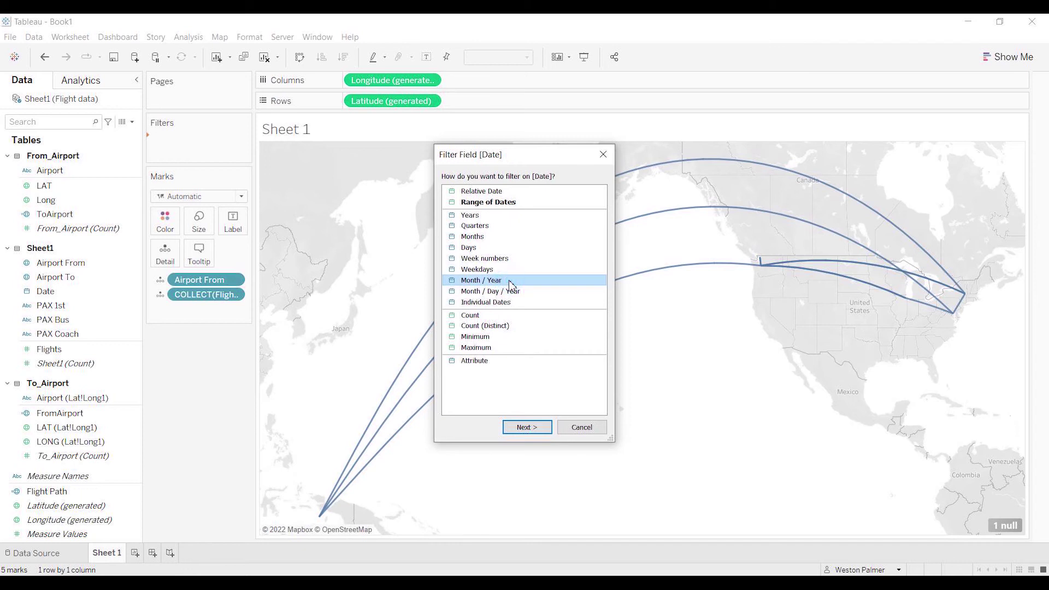
left_click(520, 430)
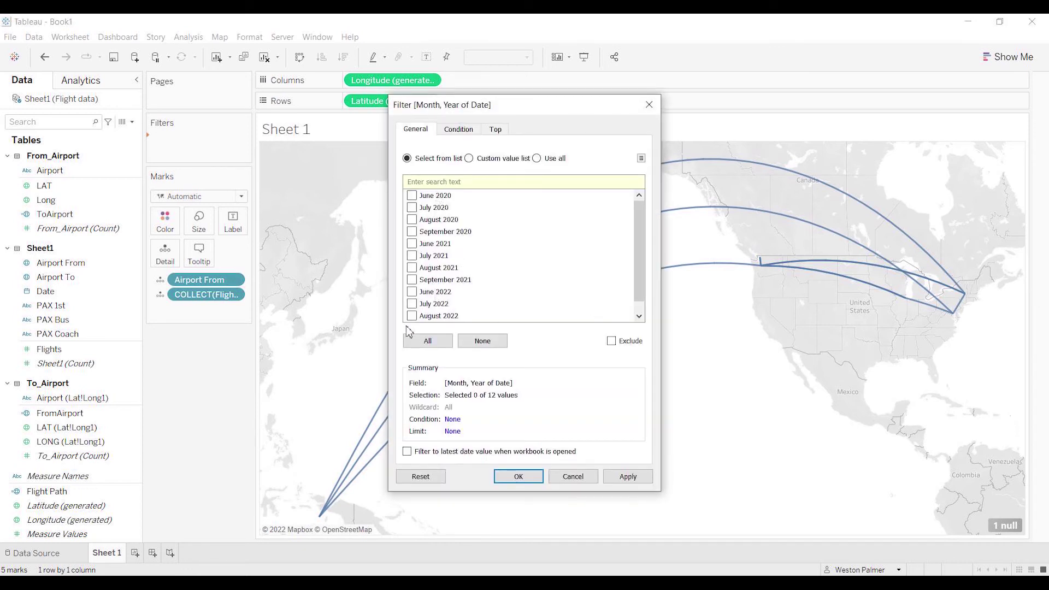
left_click(411, 316)
left_click(528, 477)
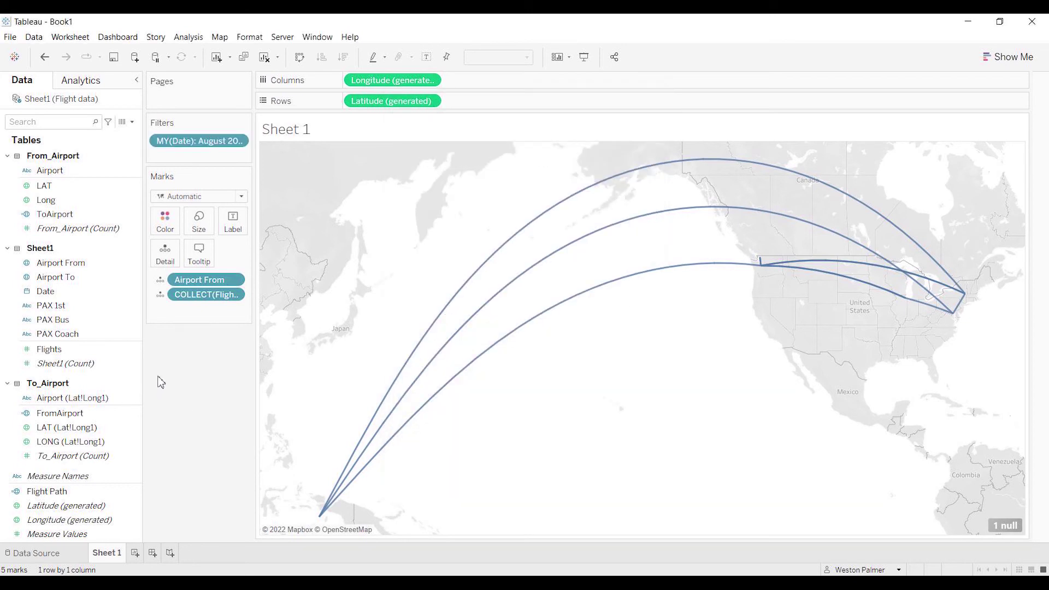
left_click_drag(57, 351, 197, 229)
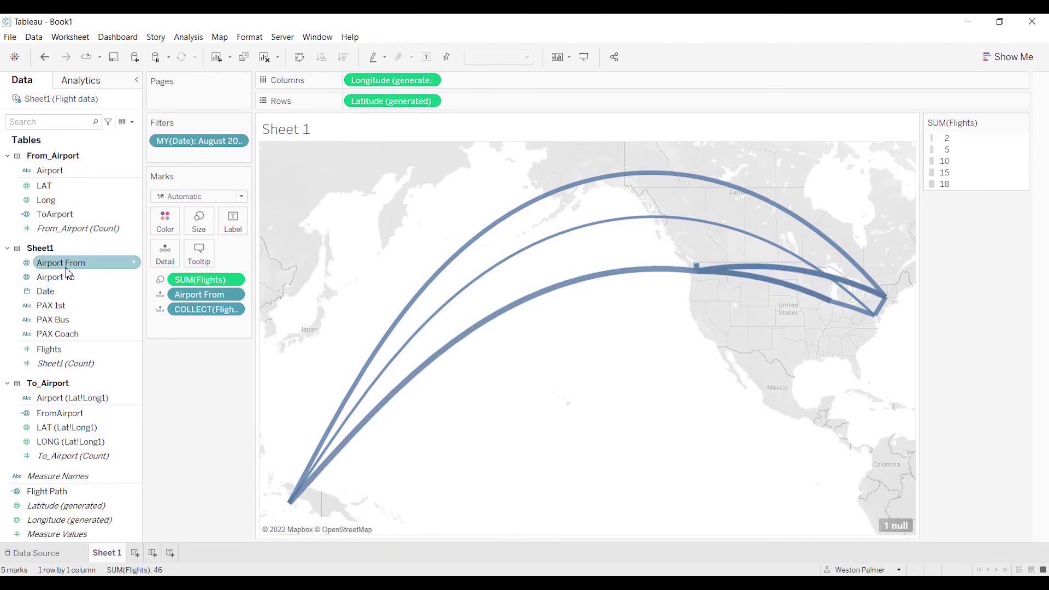
- Label paths with Airport From and add Airport From and Airport To to the tooltip
left_click_drag(66, 268, 232, 234)
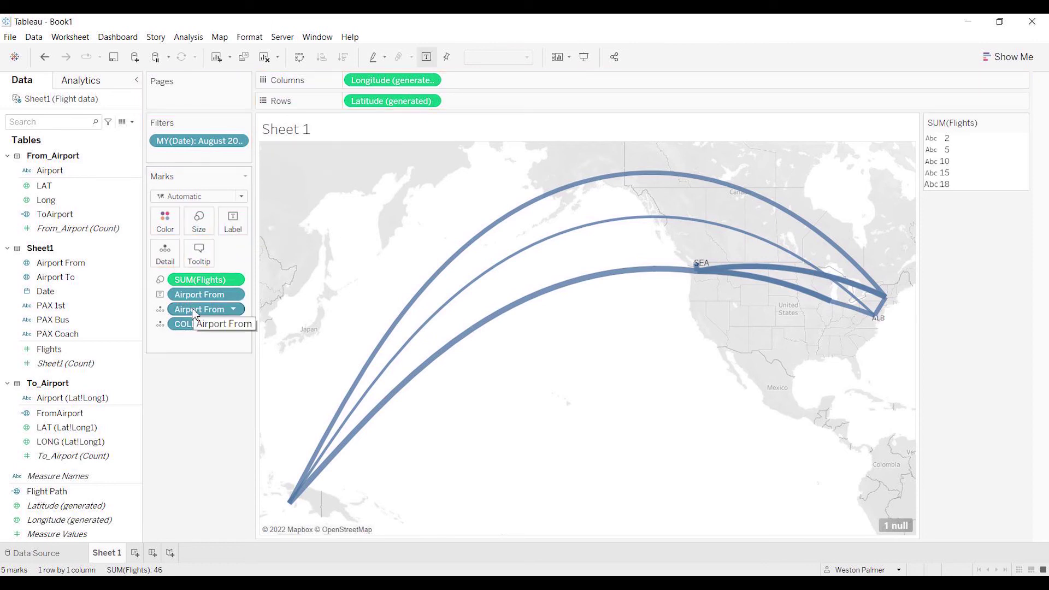
left_click_drag(194, 312, 198, 253)
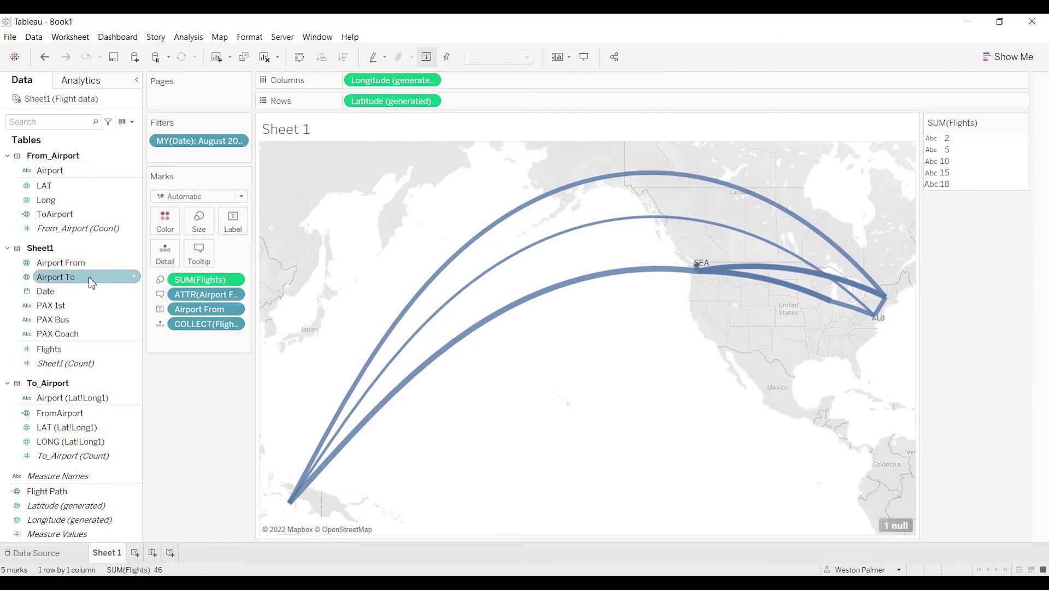
left_click_drag(91, 283, 205, 266)
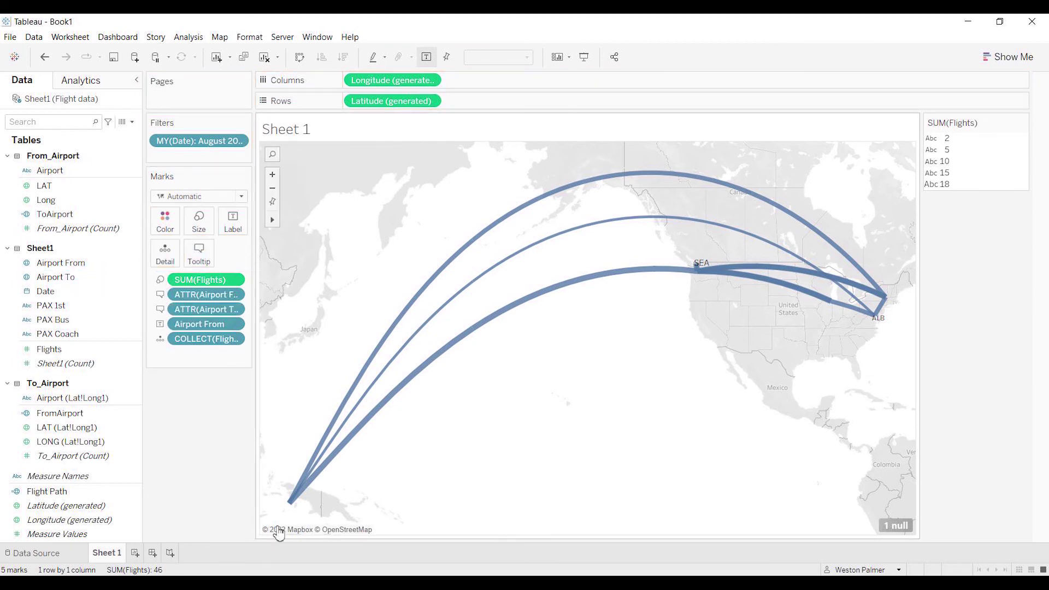
mouse_move(291, 508)
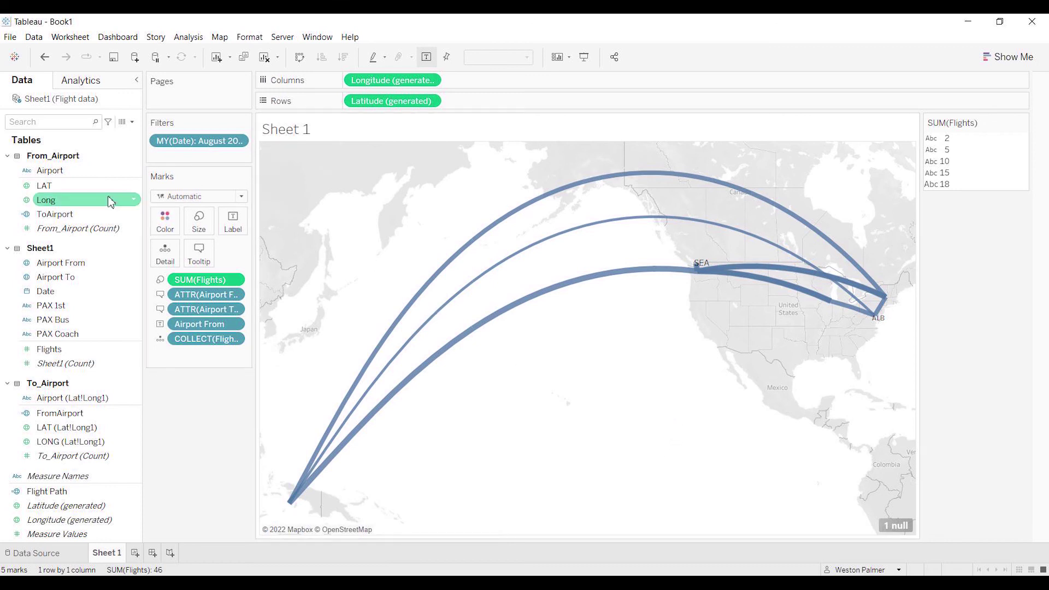
right_click(135, 214)
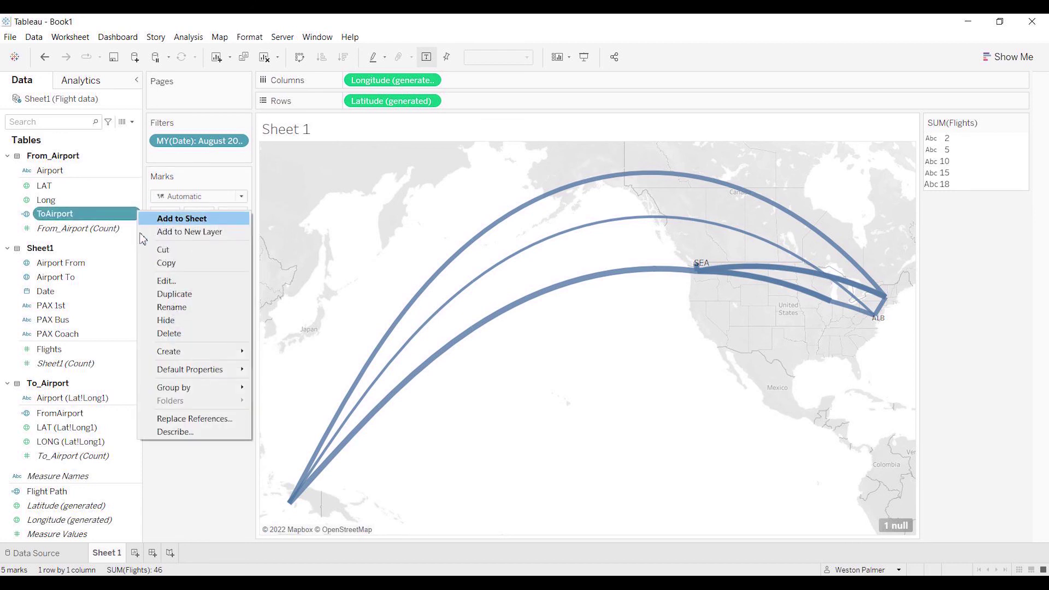
left_click(165, 280)
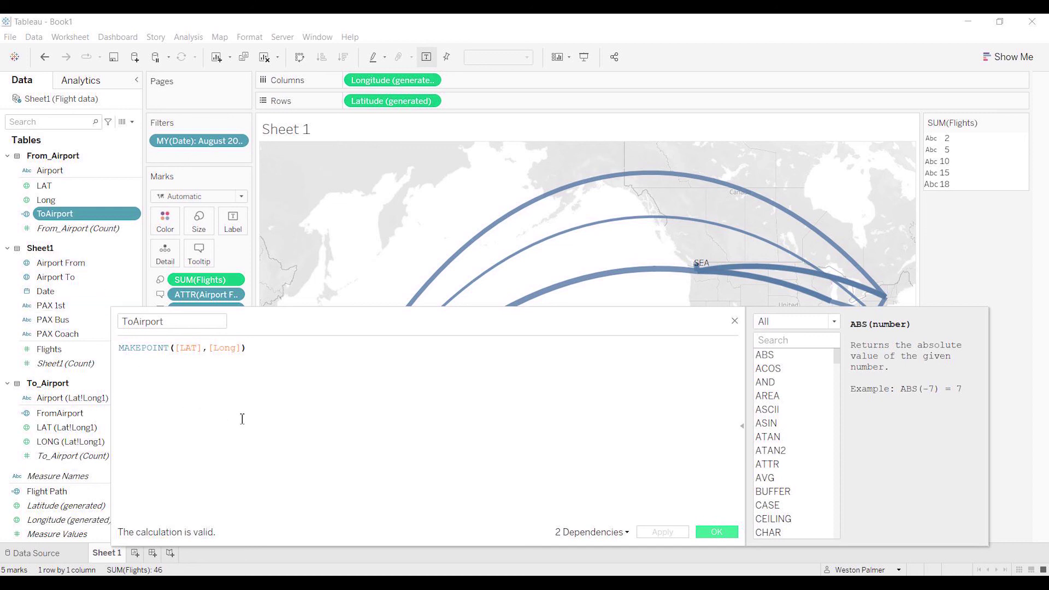
left_click(248, 366)
left_click(737, 321)
left_click(737, 322)
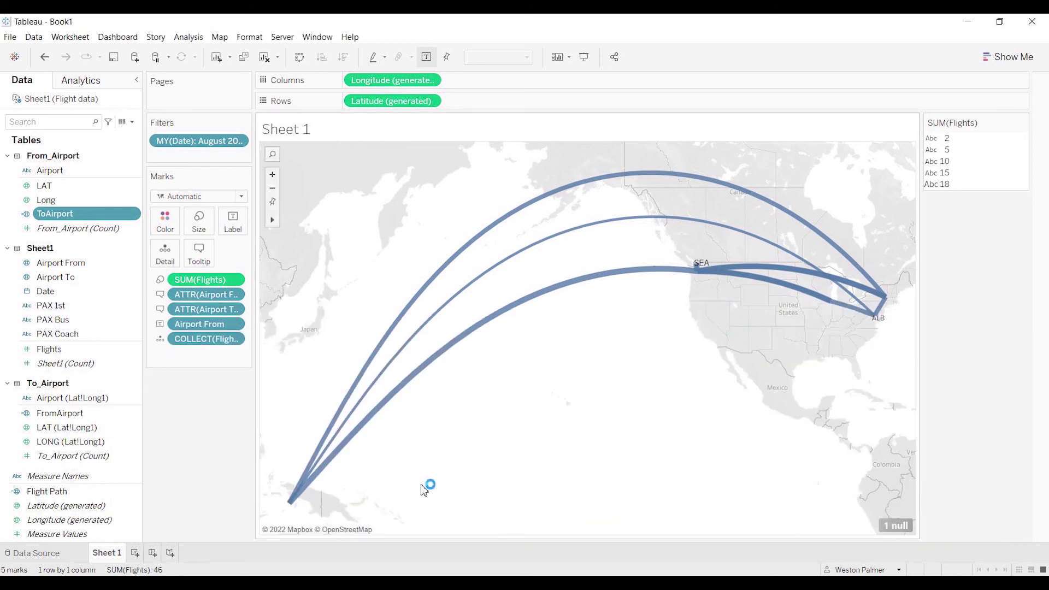
left_click(136, 493)
right_click(136, 494)
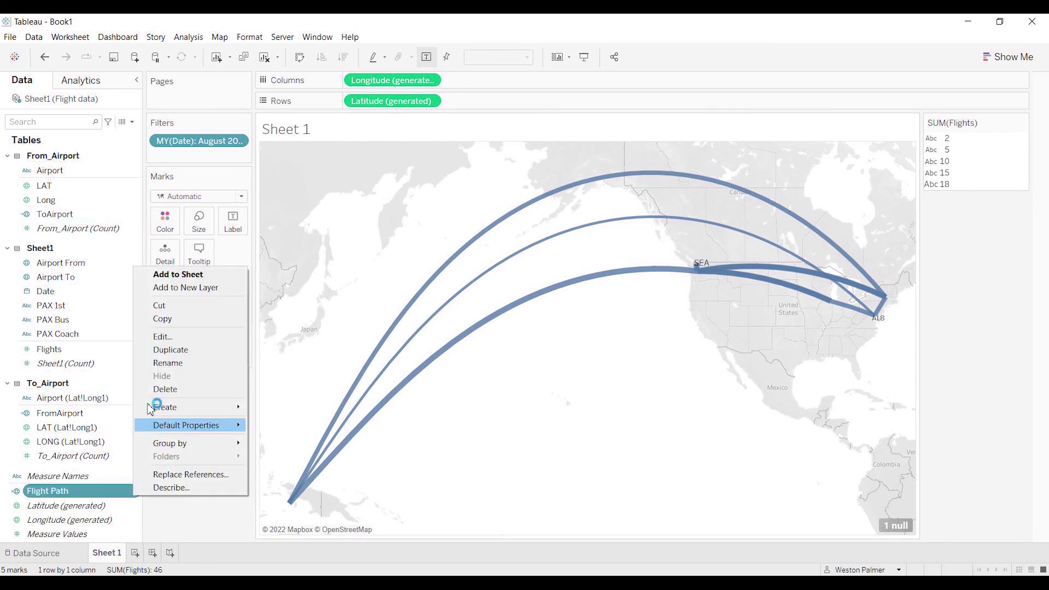
left_click(169, 337)
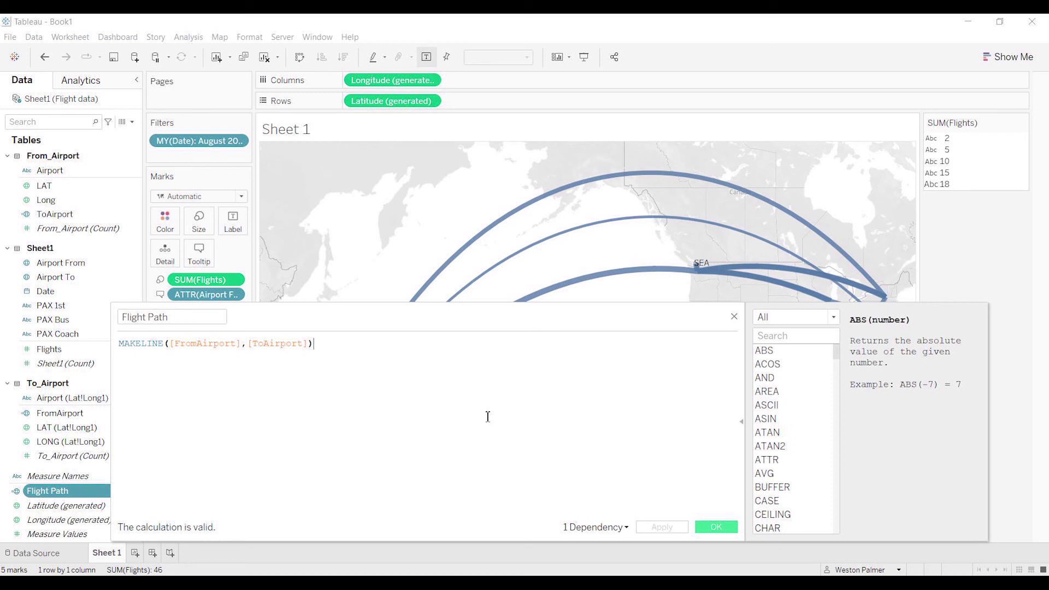
scroll(488, 417, "up", 4)
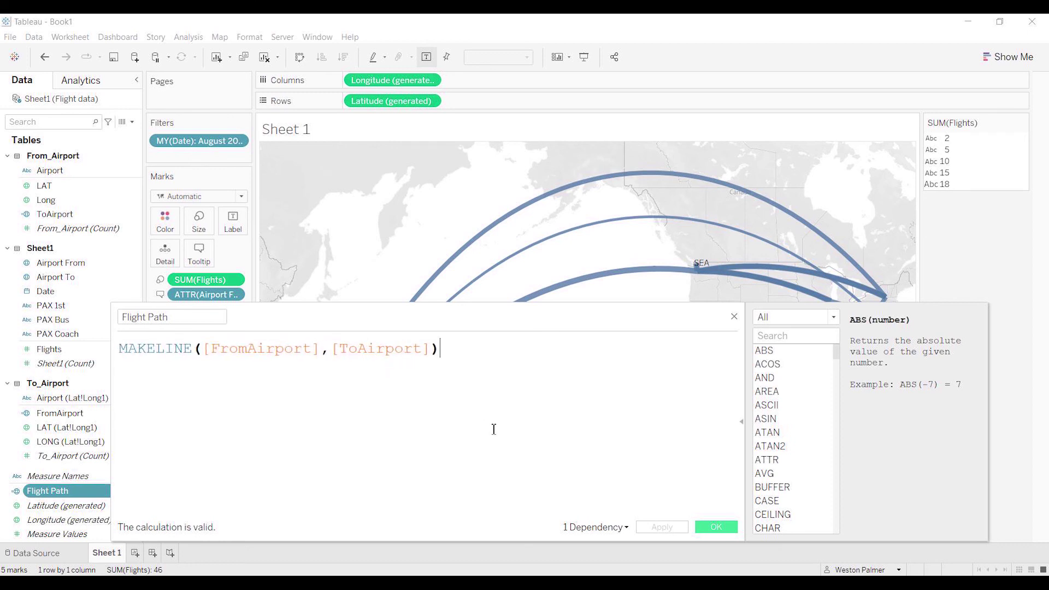
scroll(493, 430, "up", 2)
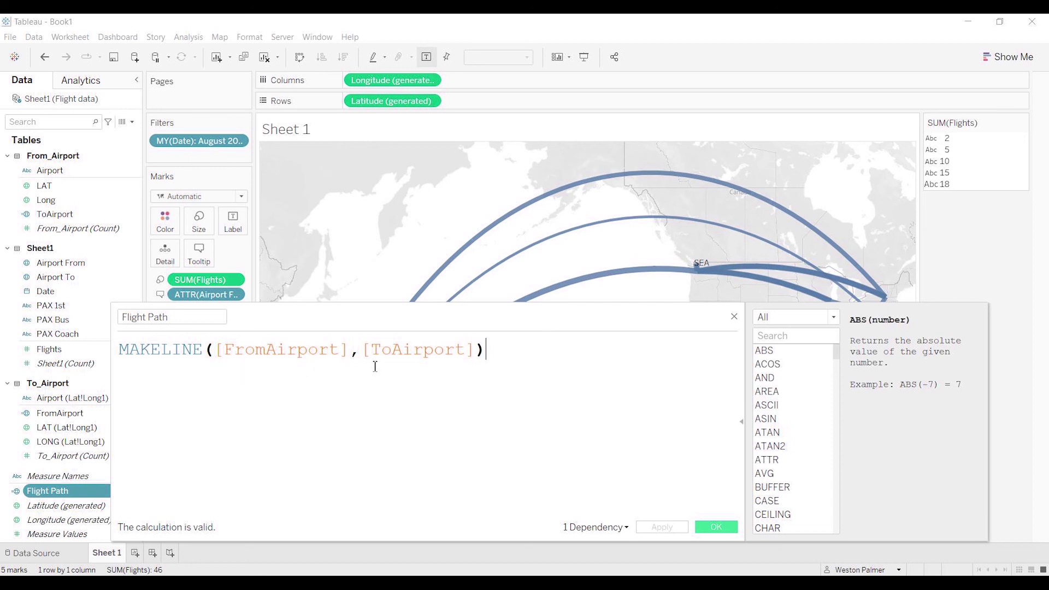
left_click(735, 317)
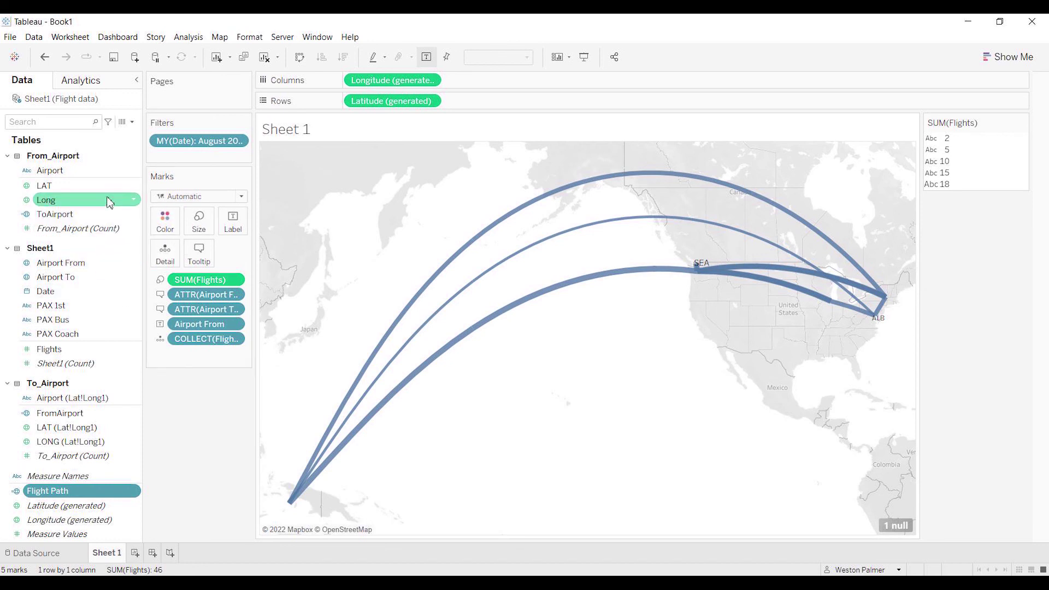
right_click(136, 214)
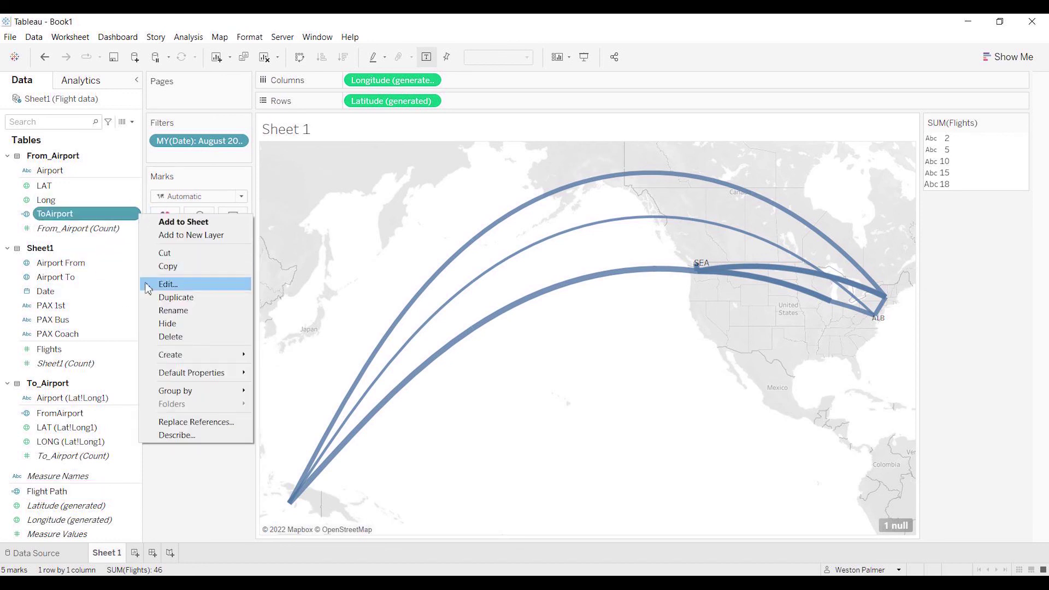
left_click(167, 284)
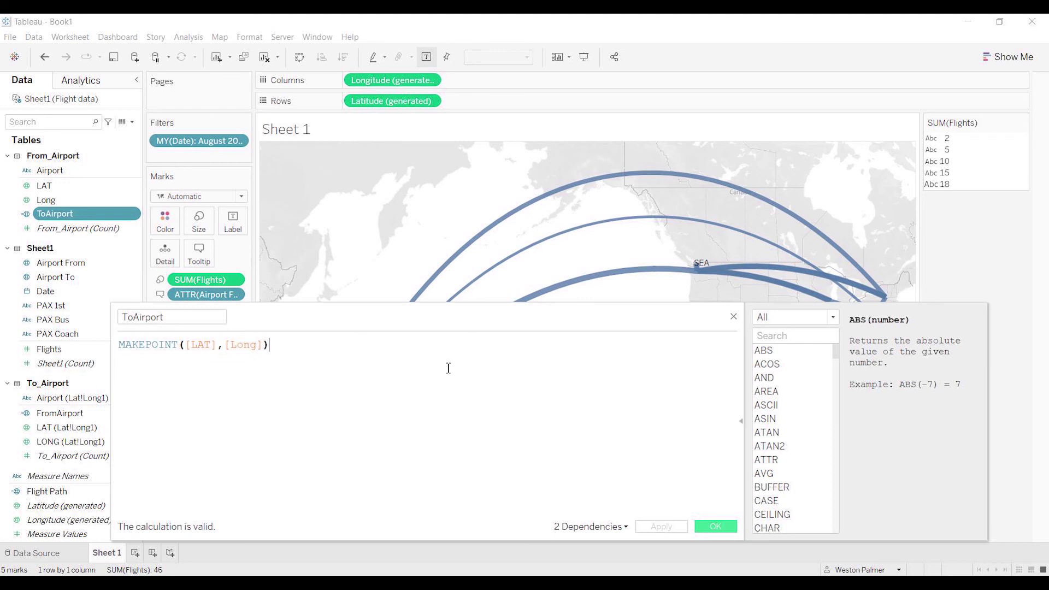
scroll(446, 366, "up", 4)
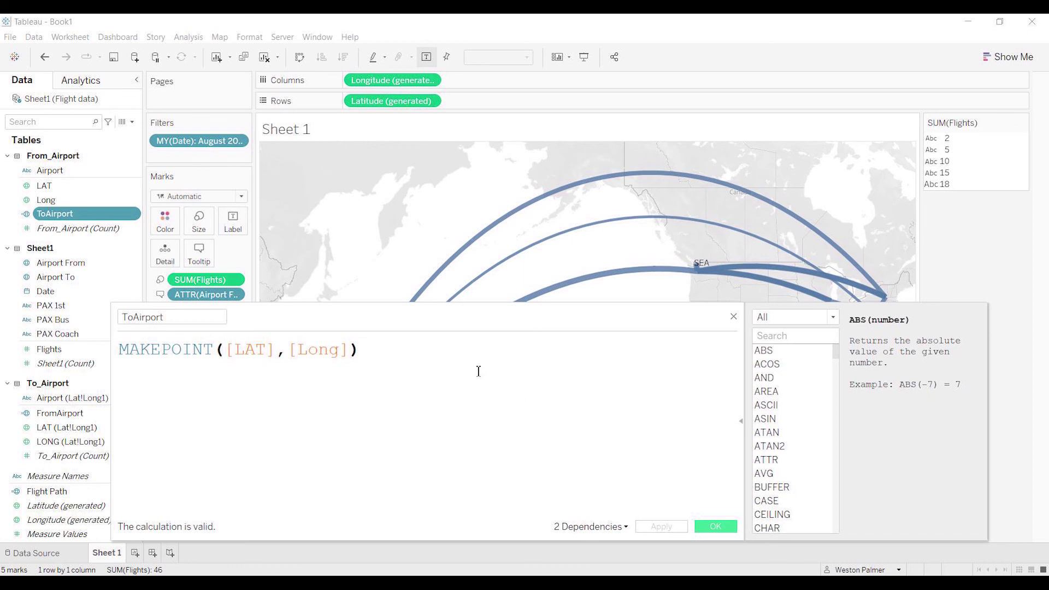
left_click(708, 527)
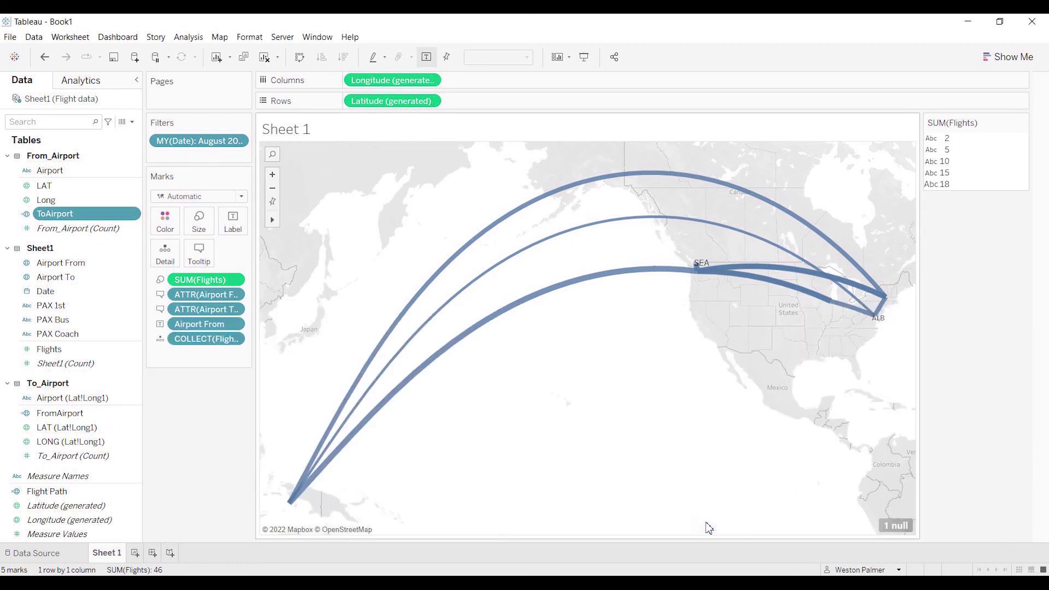